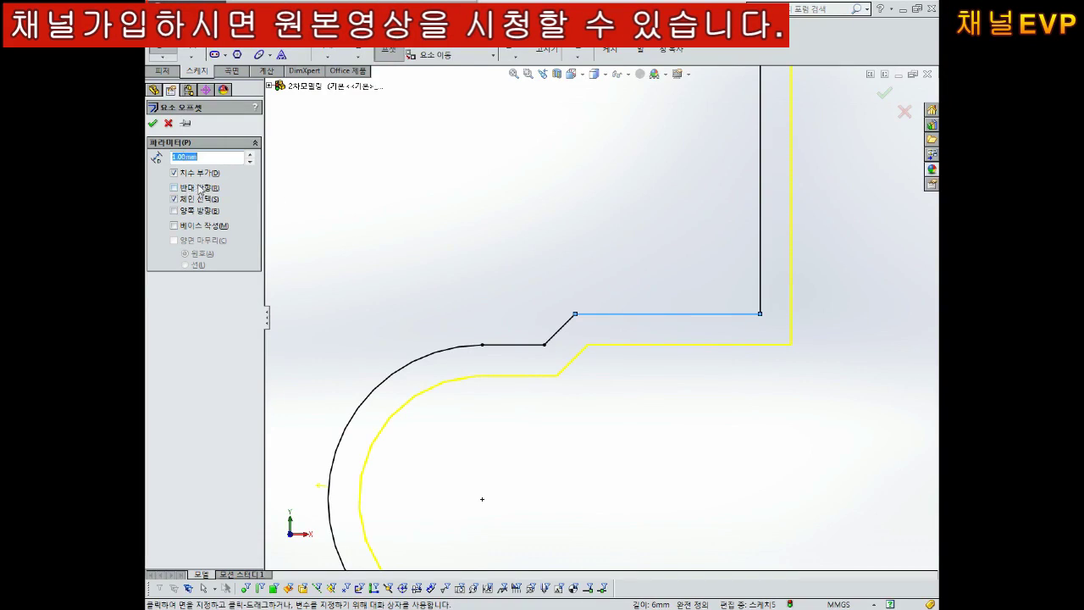
# Step: Offset the upper step line by 1.00 mm, reversed, with Select chain off
pyautogui.click(206, 190)
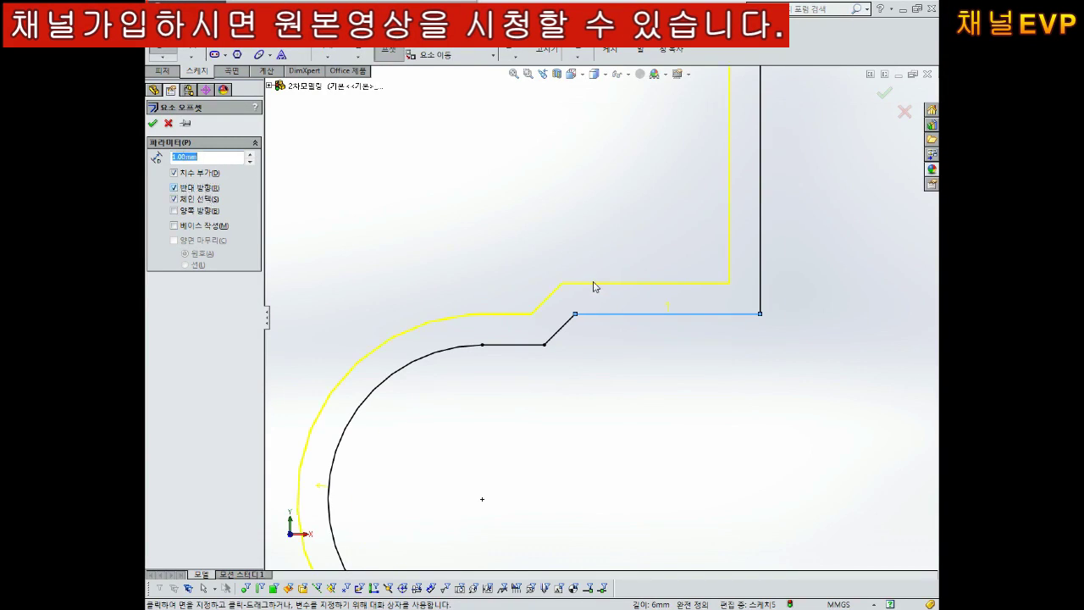
pyautogui.scroll(3, 593, 285)
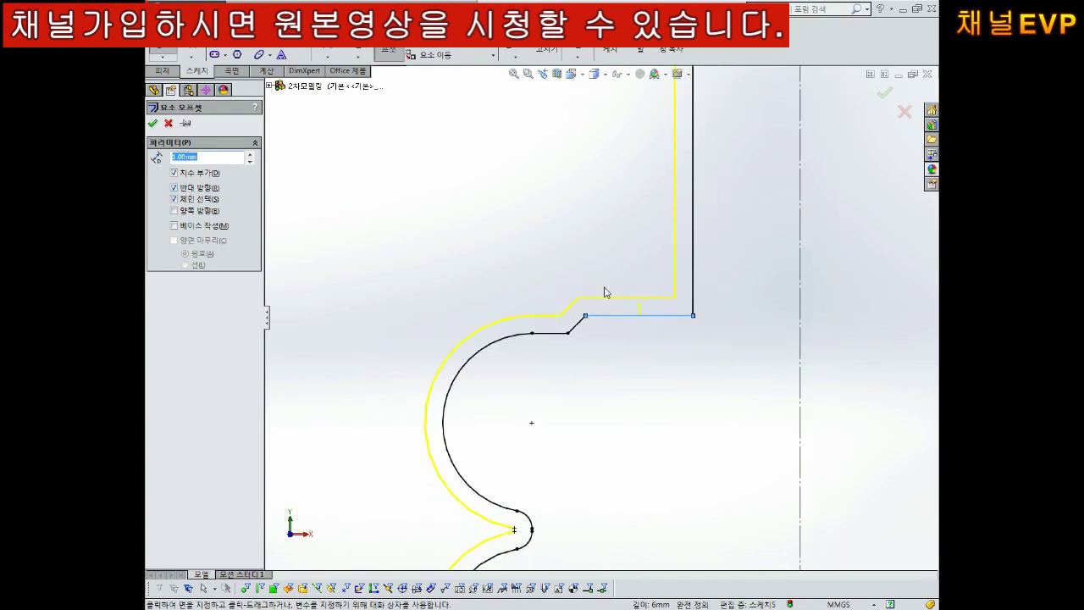
pyautogui.click(198, 204)
pyautogui.scroll(-3, 653, 301)
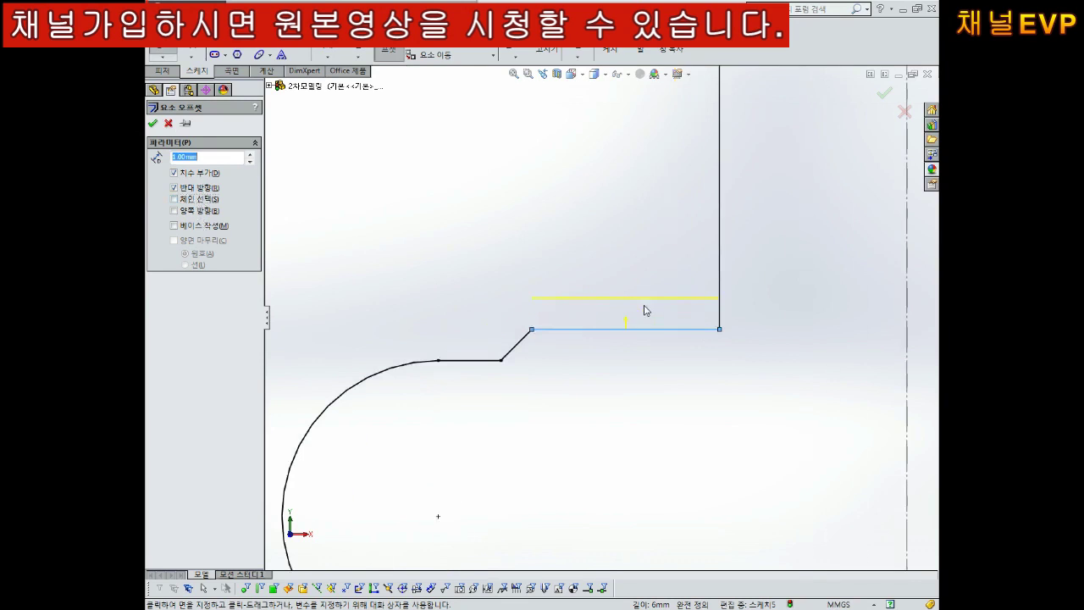
pyautogui.click(153, 123)
pyautogui.scroll(3, 616, 265)
pyautogui.scroll(-2, 607, 406)
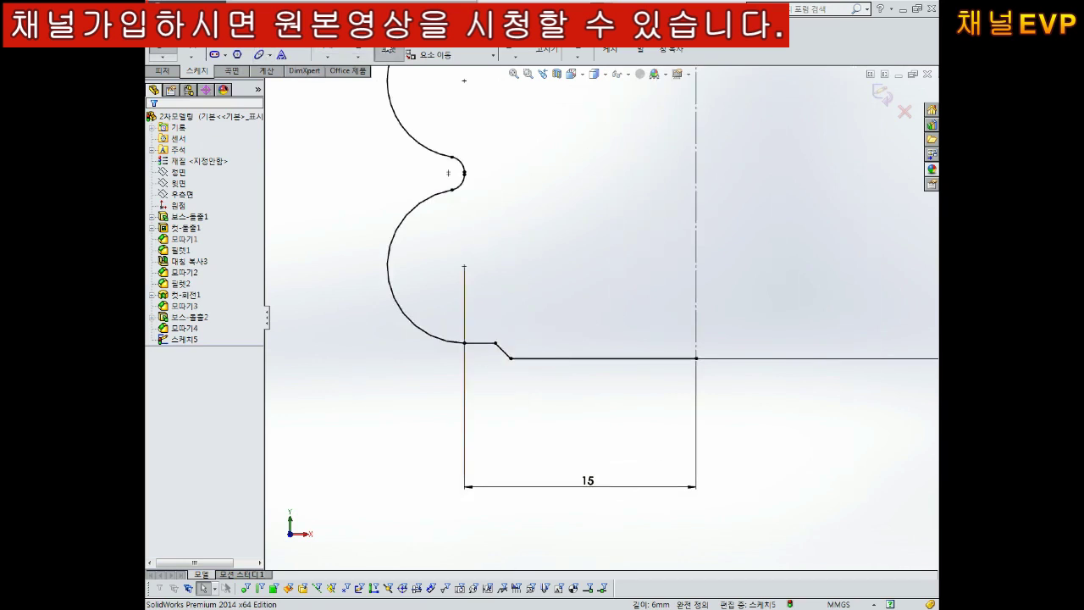
# Step: Offset the lower horizontal step line 1 mm below itself
pyautogui.click(388, 51)
pyautogui.click(542, 363)
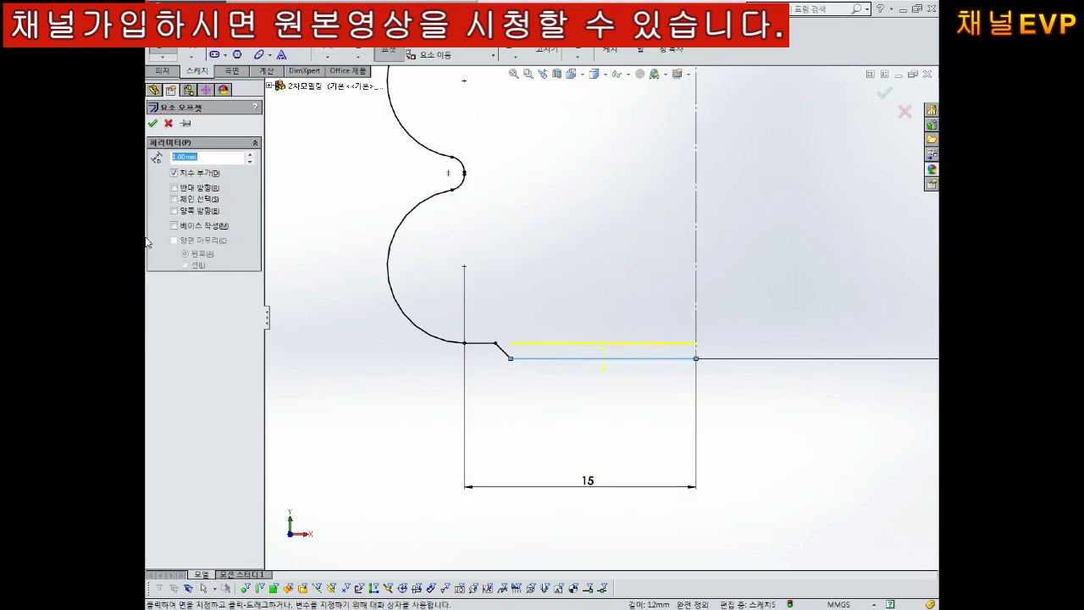
pyautogui.click(174, 188)
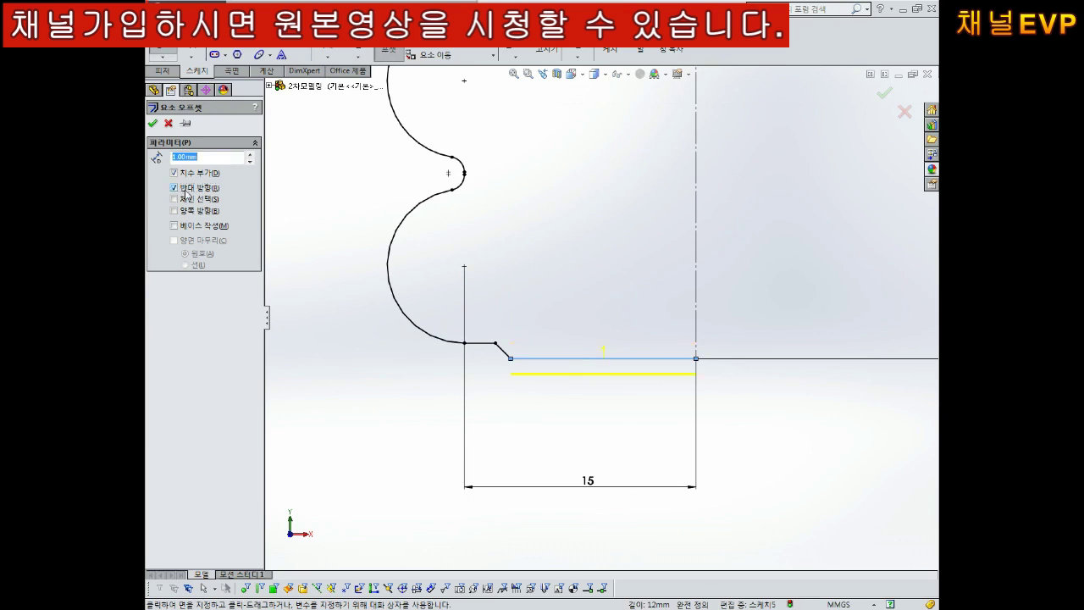
pyautogui.click(152, 124)
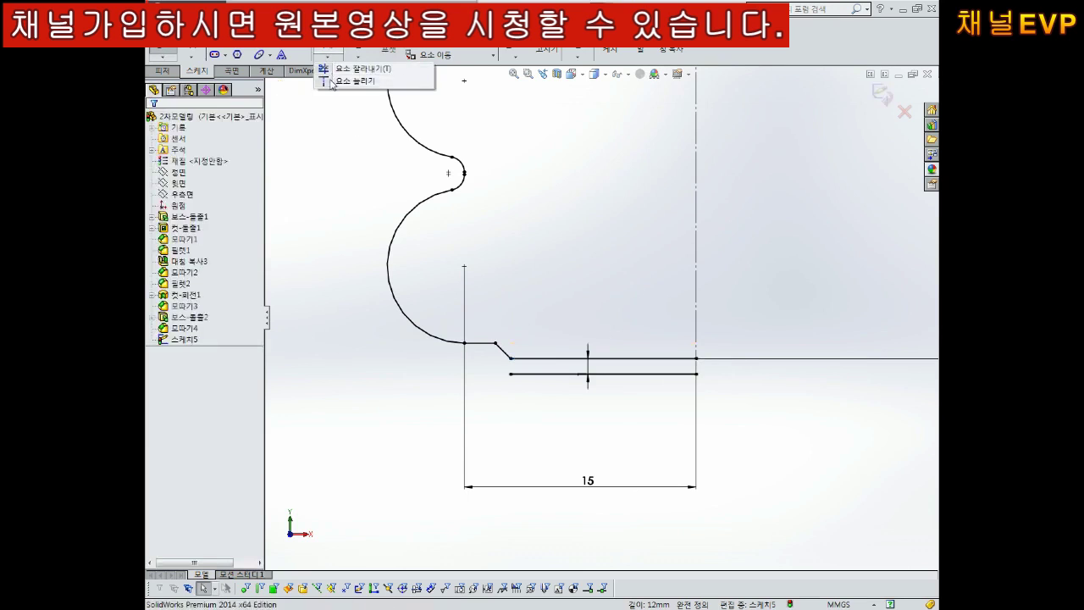
pyautogui.scroll(2, 593, 308)
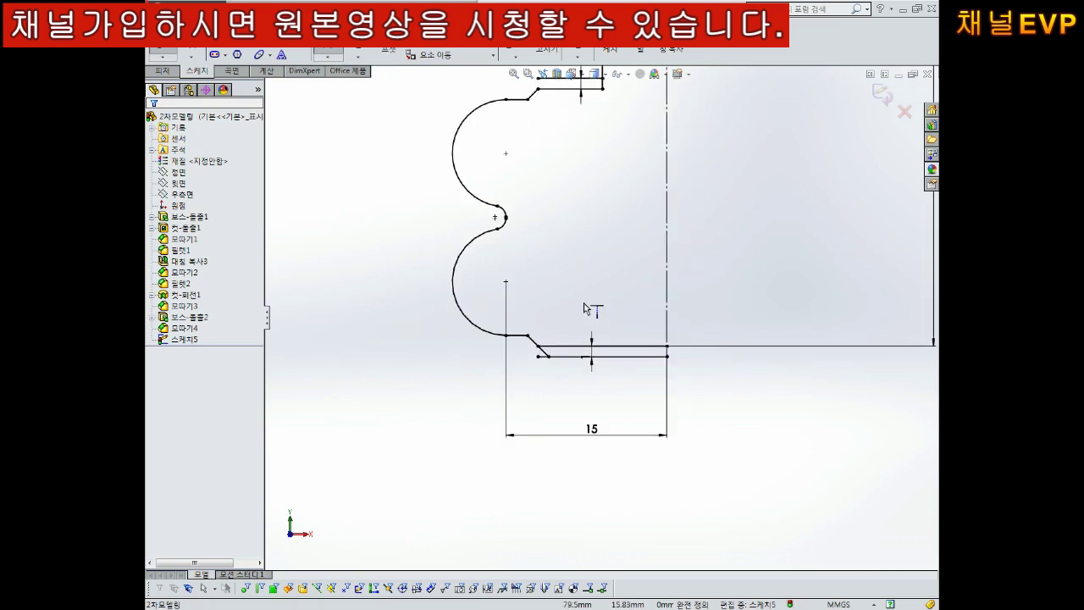
pyautogui.scroll(-2, 567, 108)
pyautogui.scroll(2, 568, 107)
pyautogui.scroll(-3, 582, 145)
pyautogui.scroll(-1, 588, 249)
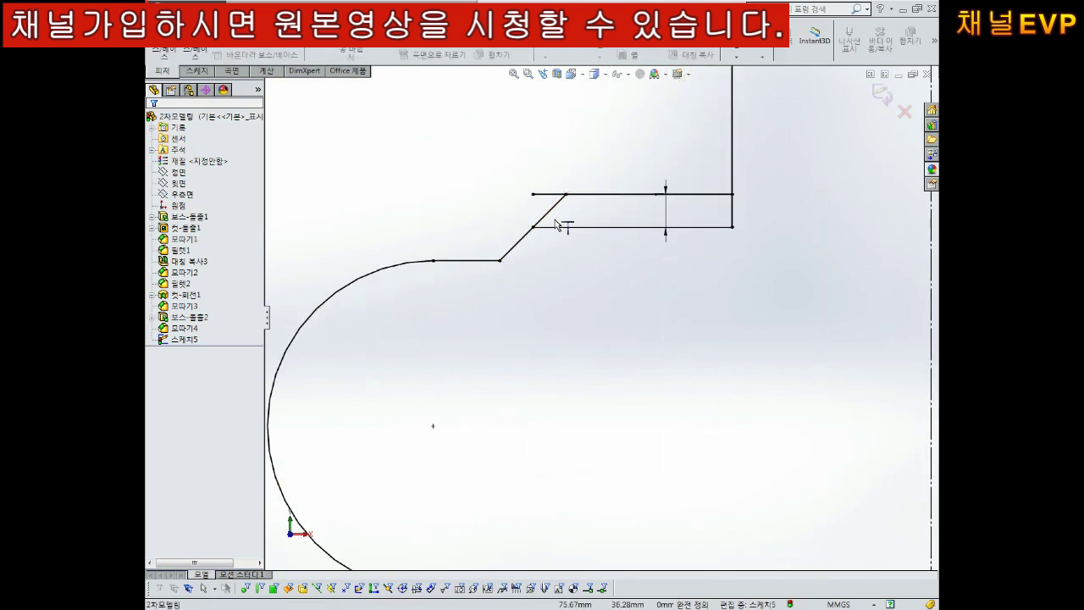
pyautogui.scroll(1, 557, 223)
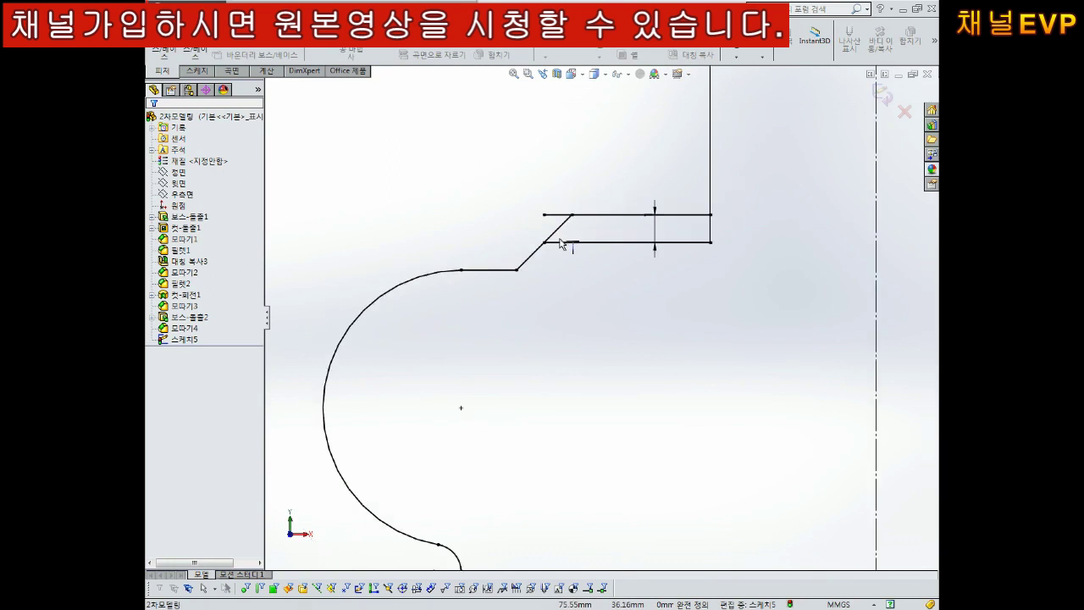
pyautogui.scroll(2, 580, 248)
pyautogui.scroll(-2, 606, 276)
pyautogui.scroll(-1, 613, 300)
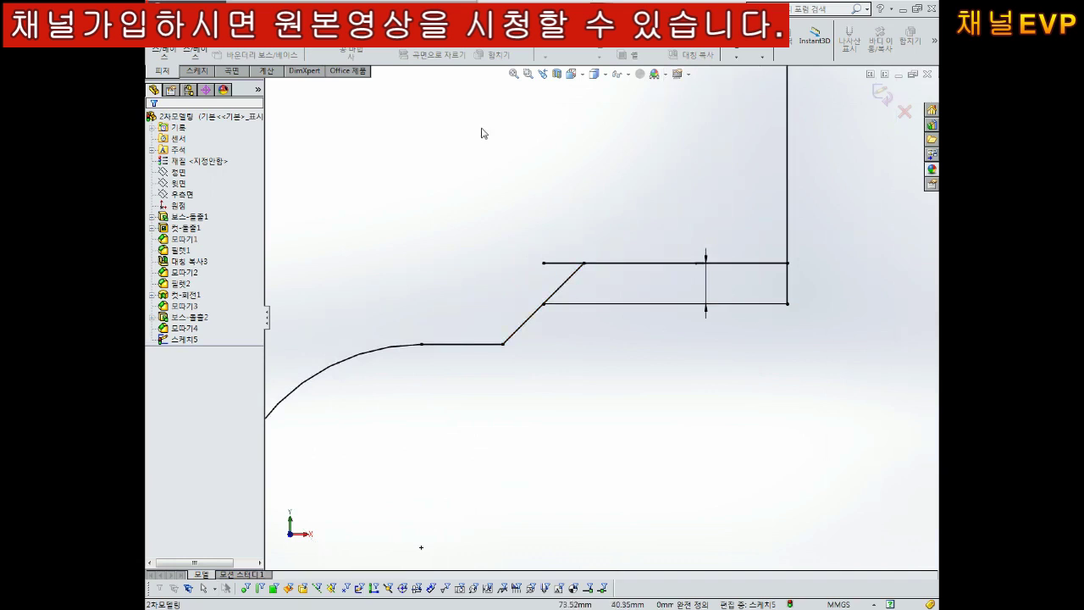
pyautogui.press('Escape')
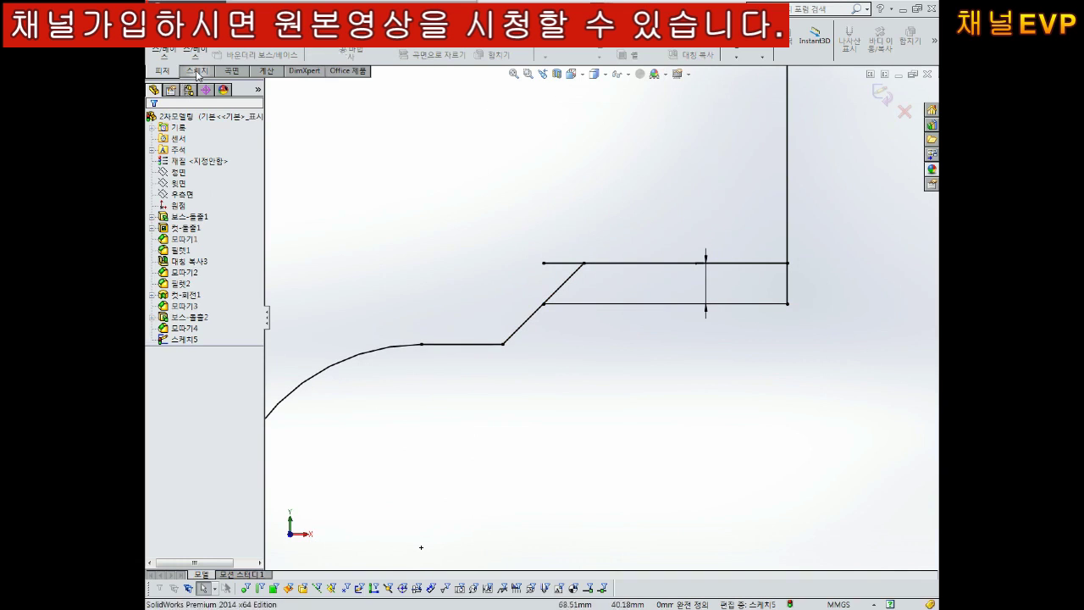
pyautogui.click(197, 71)
# Step: Power-trim the stub left of the diagonal, the old upper step line and the short vertical stub
pyautogui.click(356, 32)
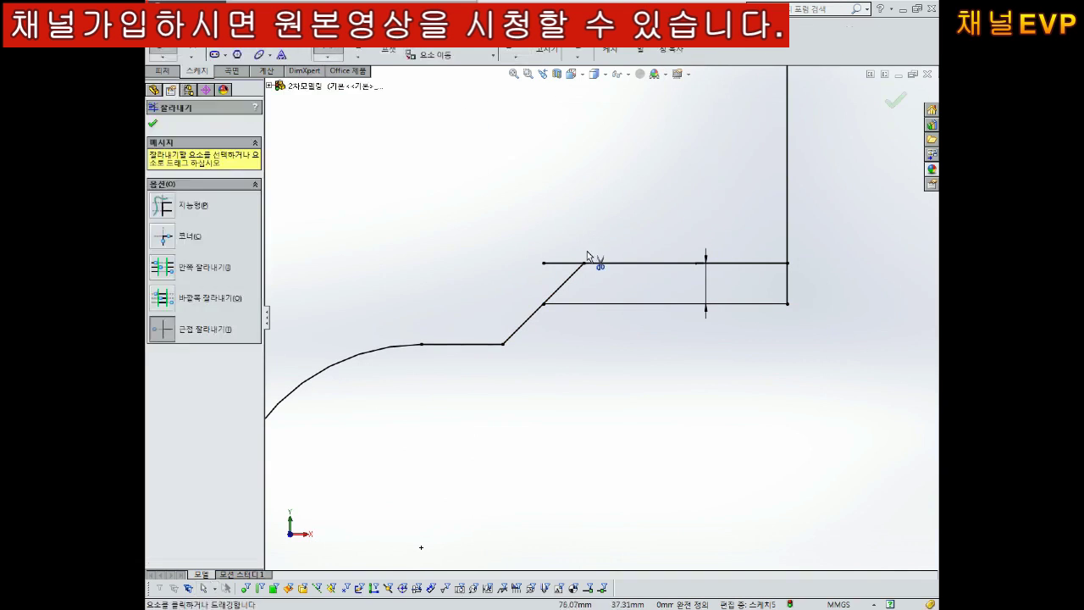
pyautogui.click(566, 264)
pyautogui.click(657, 307)
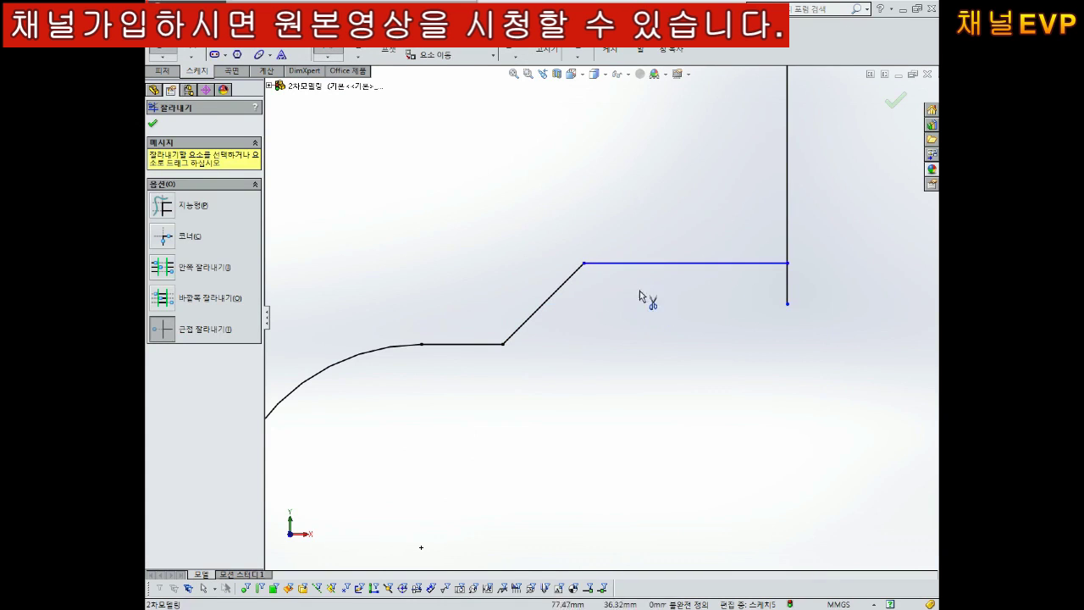
pyautogui.scroll(2, 727, 328)
pyautogui.click(731, 298)
pyautogui.scroll(3, 700, 431)
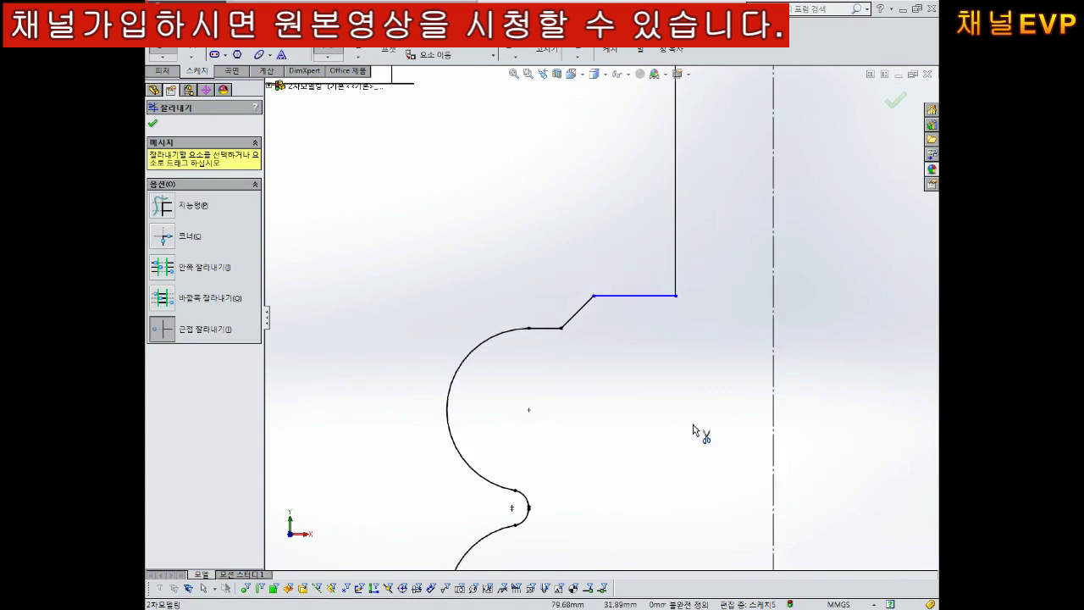
pyautogui.scroll(-3, 641, 503)
pyautogui.scroll(-1, 605, 436)
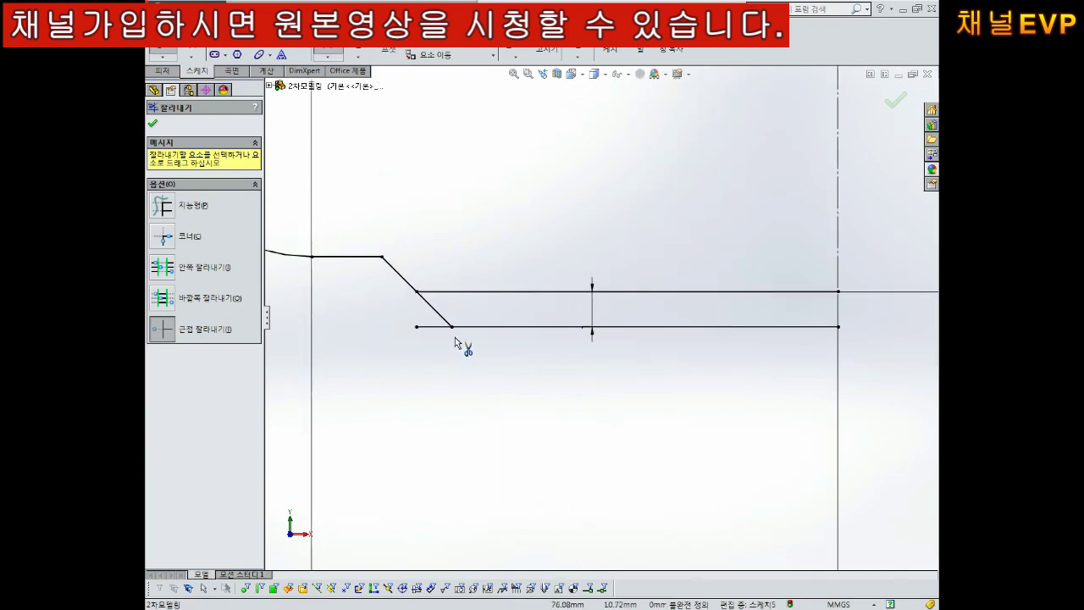
# Step: Trim away the original lower step line and end trimming
pyautogui.click(456, 296)
pyautogui.scroll(2, 629, 290)
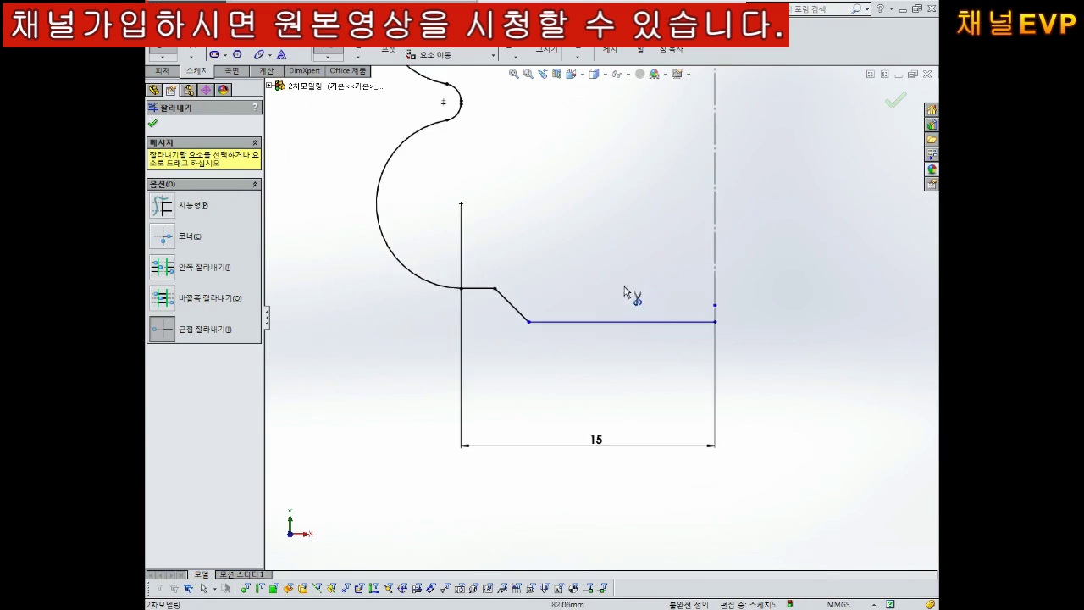
pyautogui.press('Escape')
pyautogui.scroll(2, 665, 255)
pyautogui.scroll(-2, 644, 233)
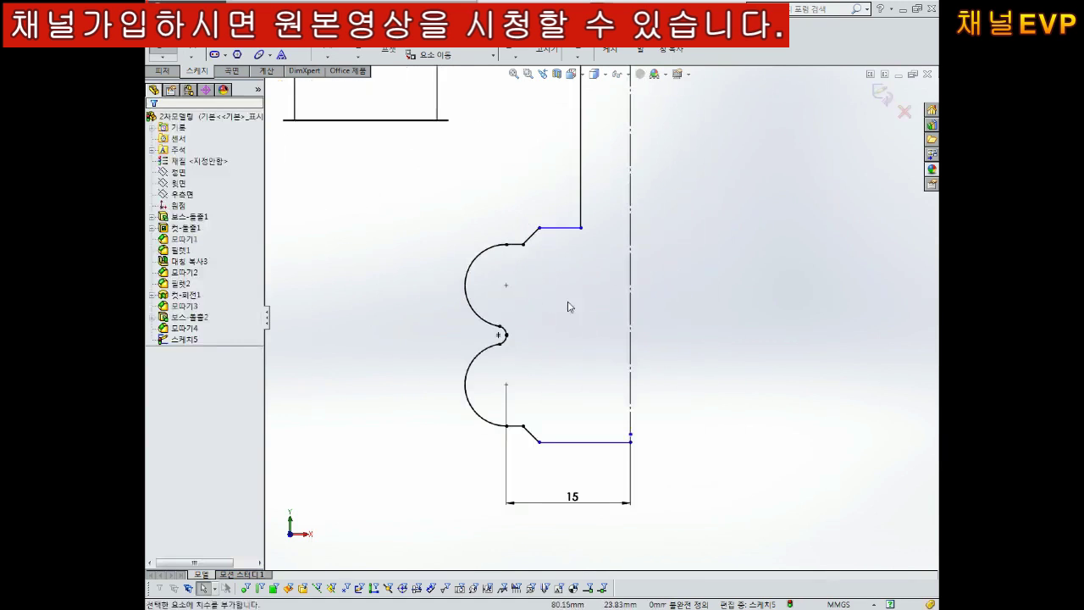
# Step: Dimension the 1 mm gap at the bottom step and the 26 mm height between step lines
pyautogui.click(625, 441)
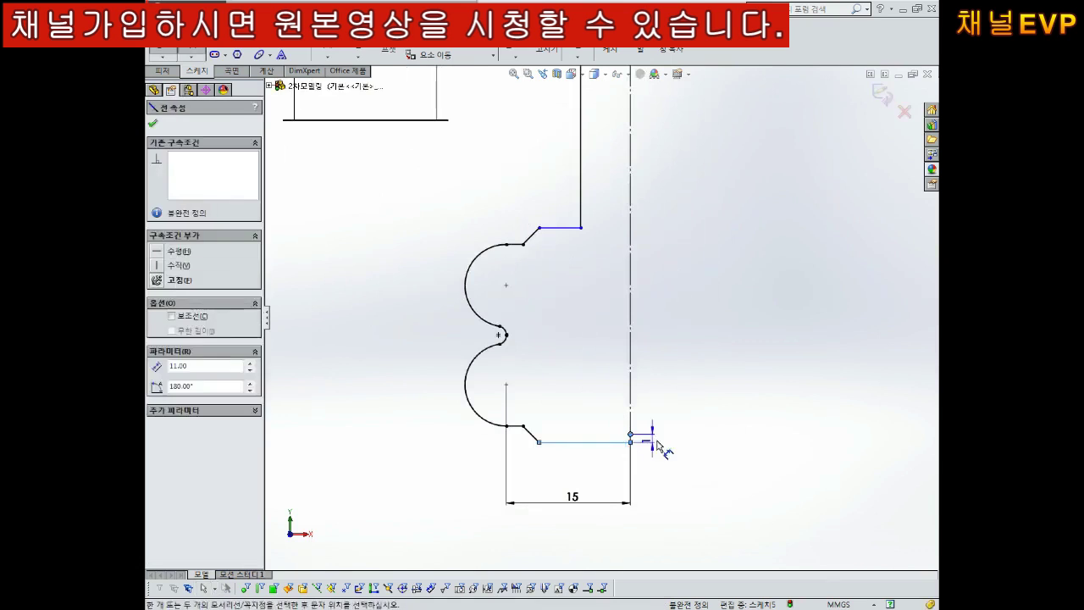
pyautogui.click(690, 447)
pyautogui.press('Return')
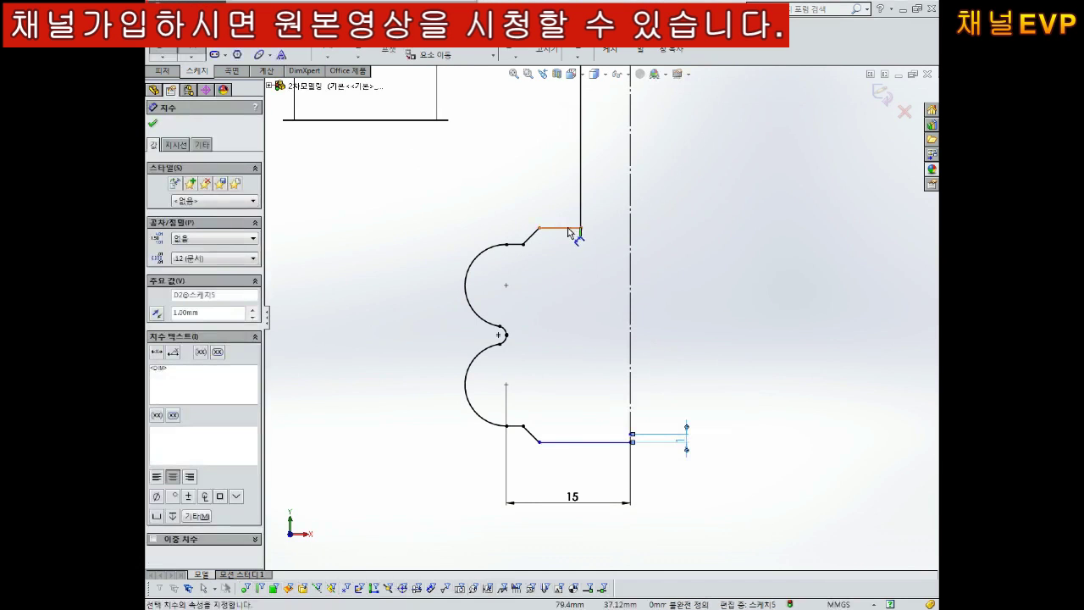
pyautogui.click(568, 228)
pyautogui.click(582, 442)
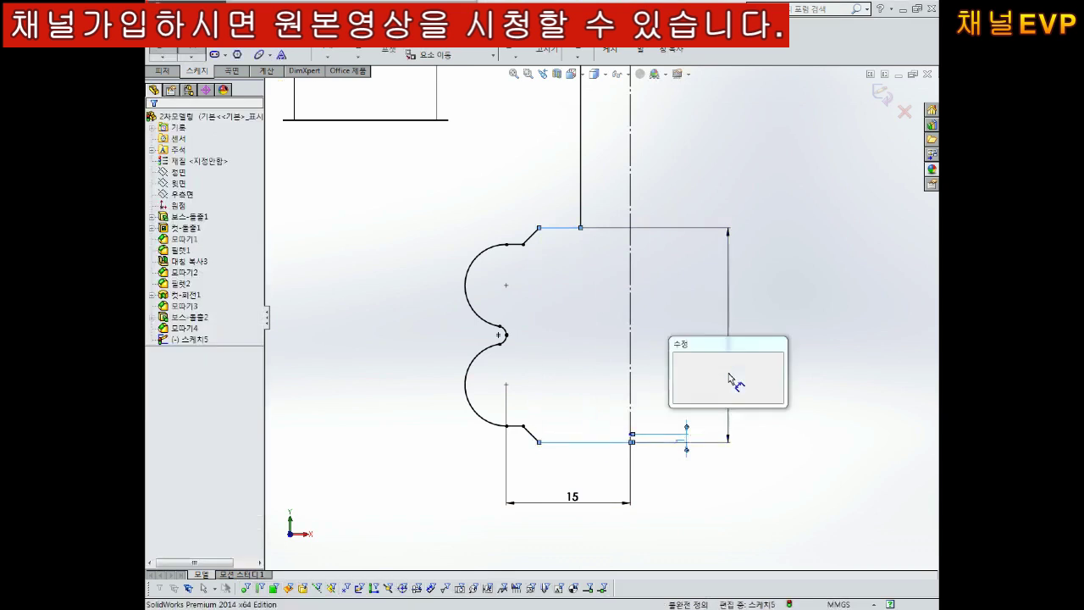
pyautogui.click(733, 382)
pyautogui.press('Return')
# Step: Dimension the bottom line 11 mm and the top line 5 mm, then drag the top endpoint
pyautogui.click(565, 442)
pyautogui.click(566, 481)
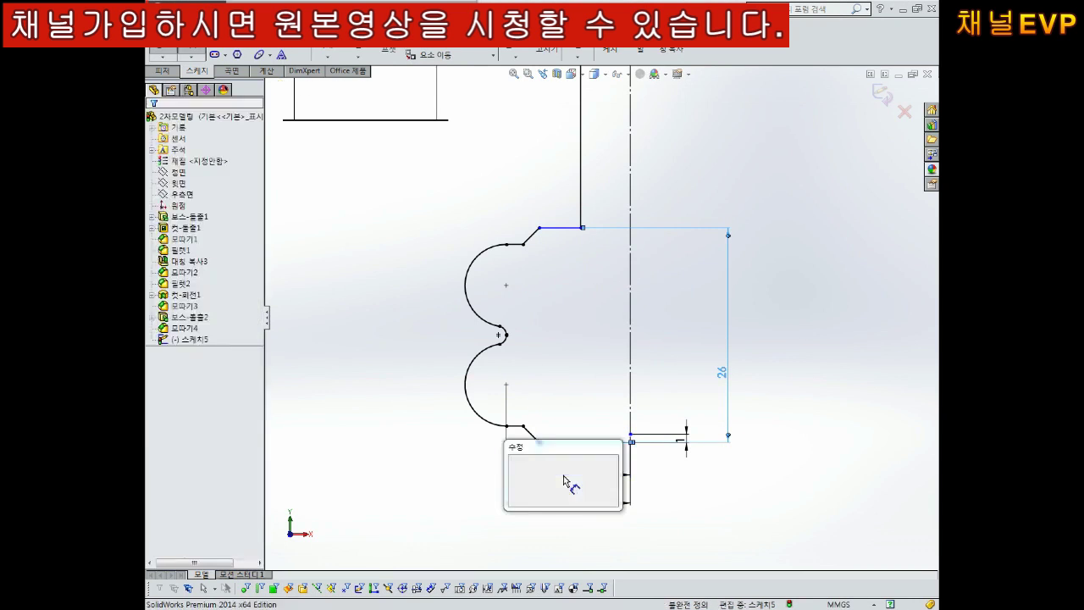
pyautogui.press('Return')
pyautogui.click(555, 227)
pyautogui.click(555, 205)
pyautogui.press('Return')
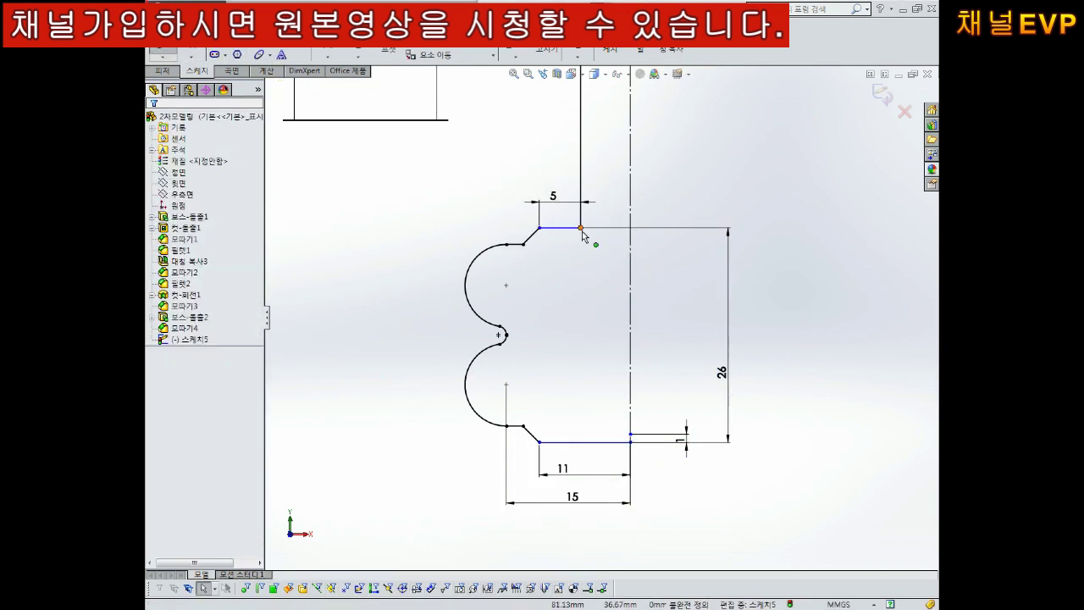
pyautogui.click(581, 229)
pyautogui.moveTo(580, 228); pyautogui.dragTo(568, 258)
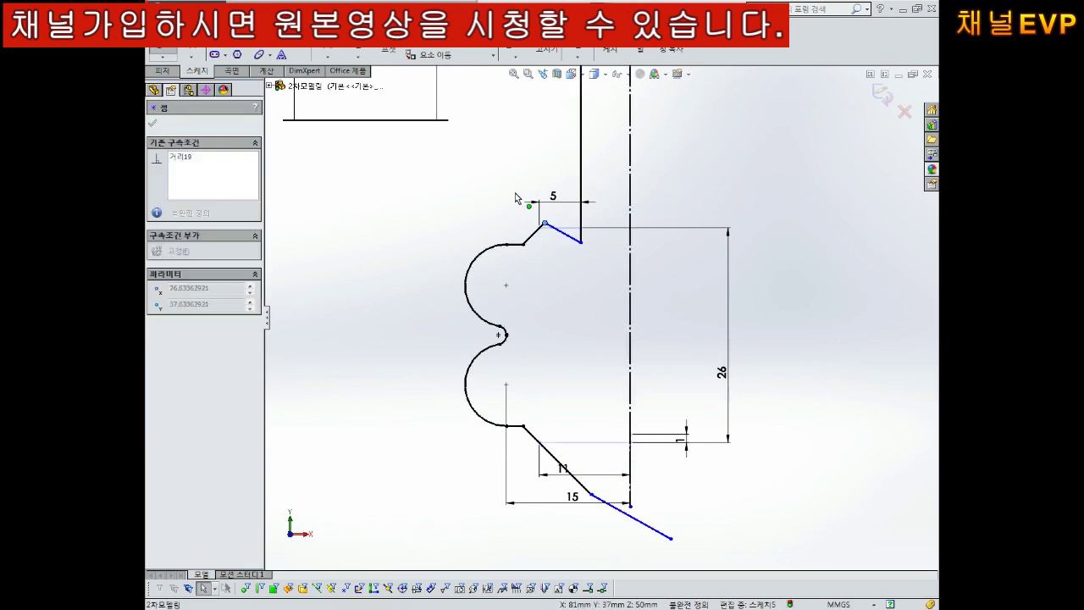
# Step: Add a Horizontal relation to the slanted top step line and zoom to fit the profile
pyautogui.click(563, 239)
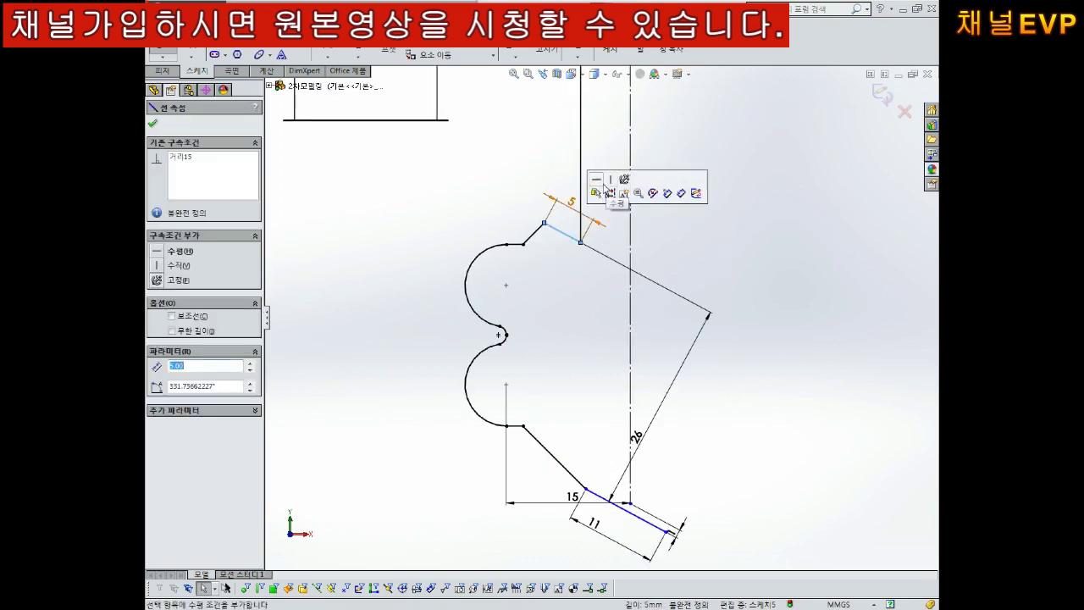
pyautogui.click(600, 179)
pyautogui.press('Escape')
pyautogui.scroll(2, 699, 373)
pyautogui.scroll(2, 630, 329)
pyautogui.scroll(-5, 517, 271)
pyautogui.scroll(-1, 512, 271)
pyautogui.scroll(1, 582, 311)
pyautogui.scroll(2, 601, 316)
pyautogui.scroll(-2, 585, 455)
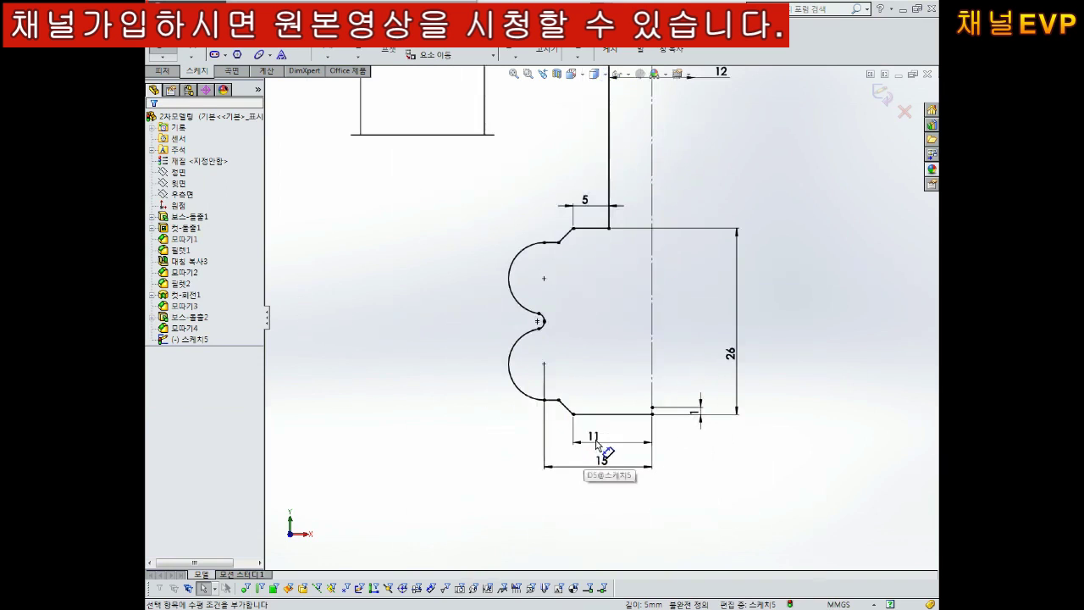
pyautogui.scroll(1, 635, 436)
pyautogui.scroll(-3, 610, 407)
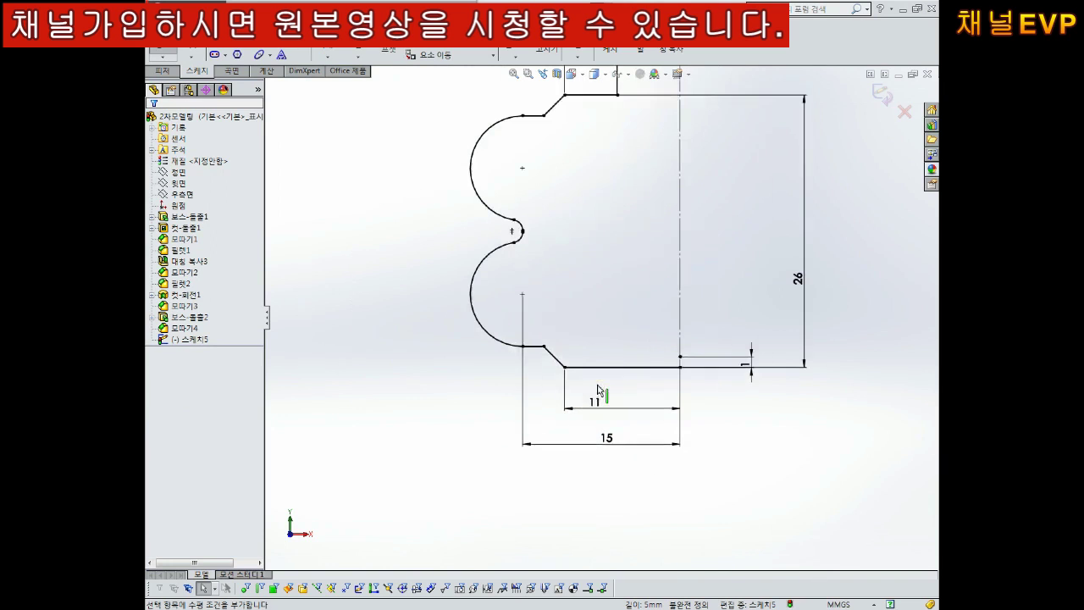
# Step: Dimension the shaft height along the centreline as 70, then exit the sketch
pyautogui.scroll(3, 588, 358)
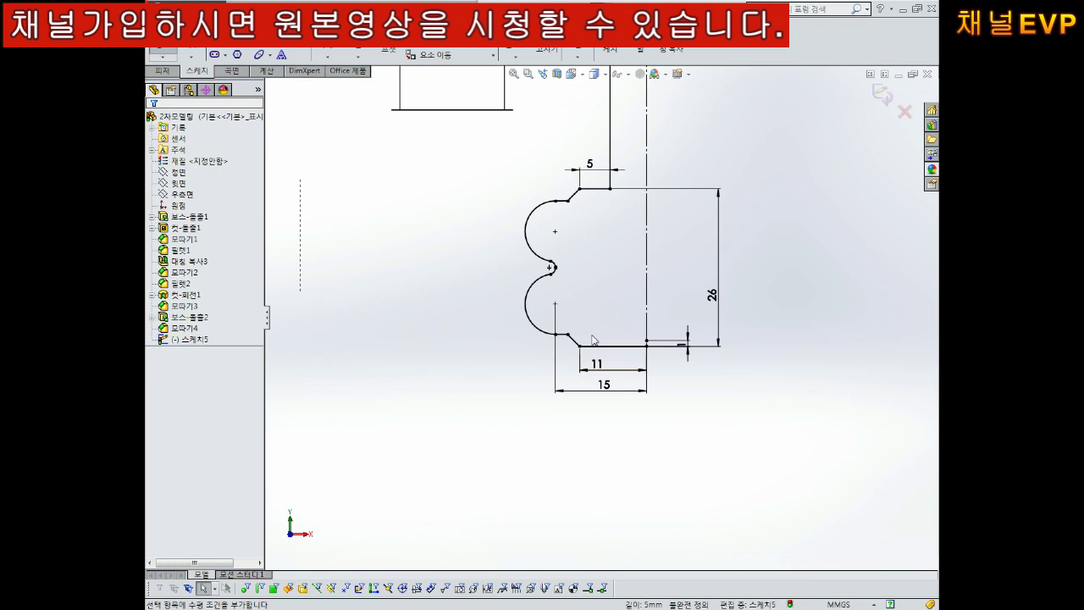
pyautogui.scroll(3, 649, 323)
pyautogui.scroll(2, 632, 254)
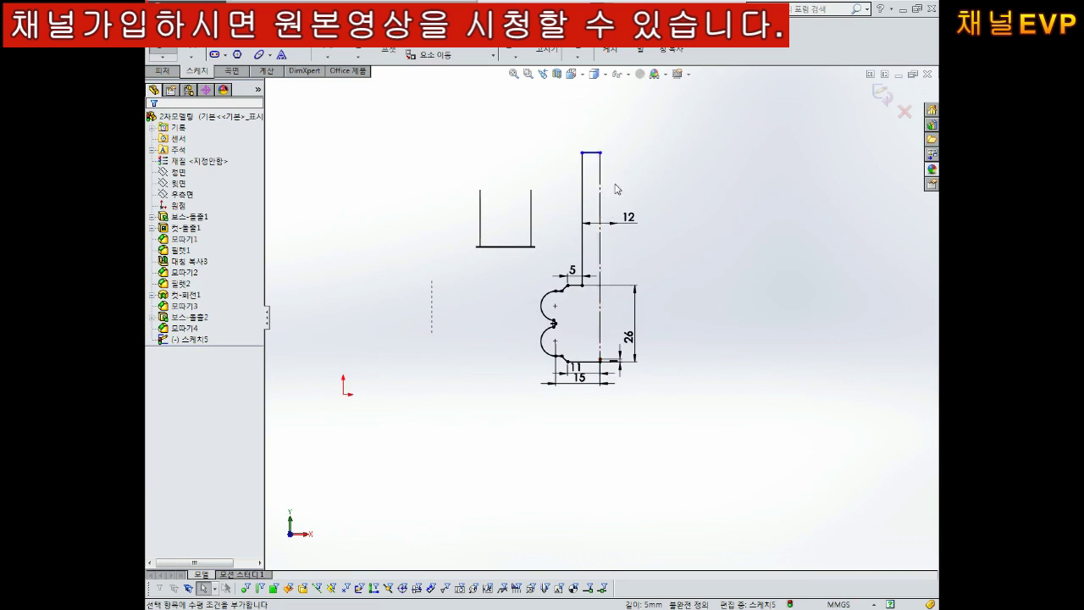
pyautogui.moveTo(712, 329); pyautogui.dragTo(710, 273, button='right')
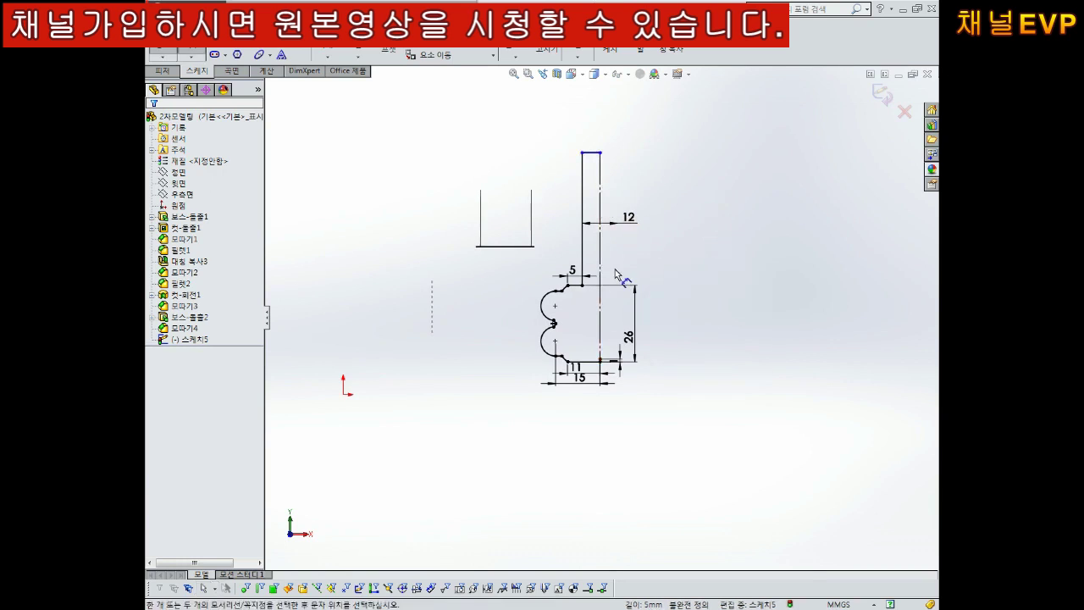
pyautogui.click(601, 273)
pyautogui.click(669, 271)
pyautogui.press('Return')
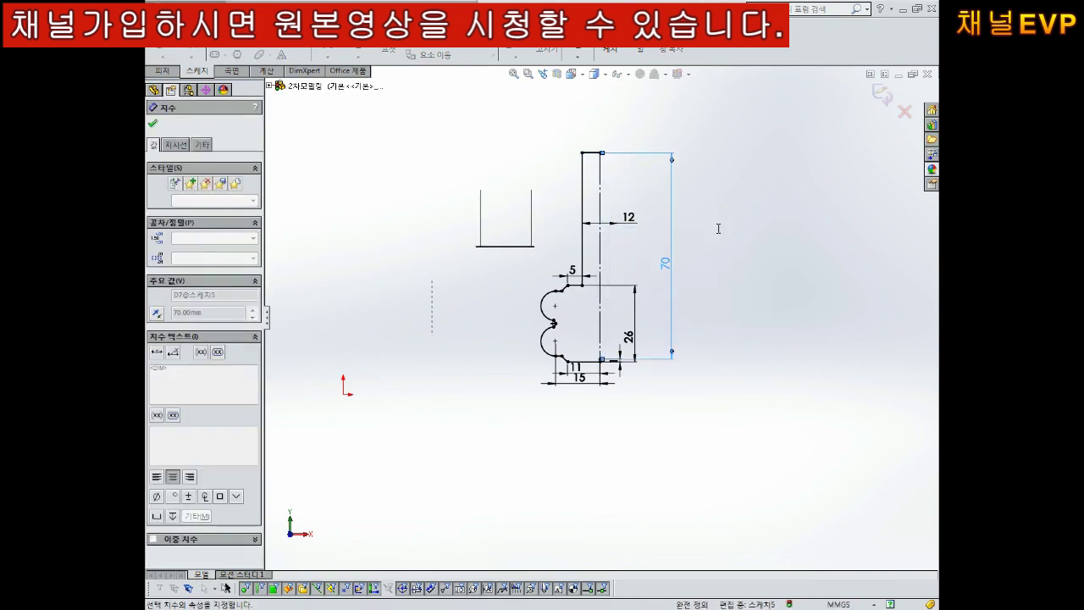
pyautogui.click(882, 95)
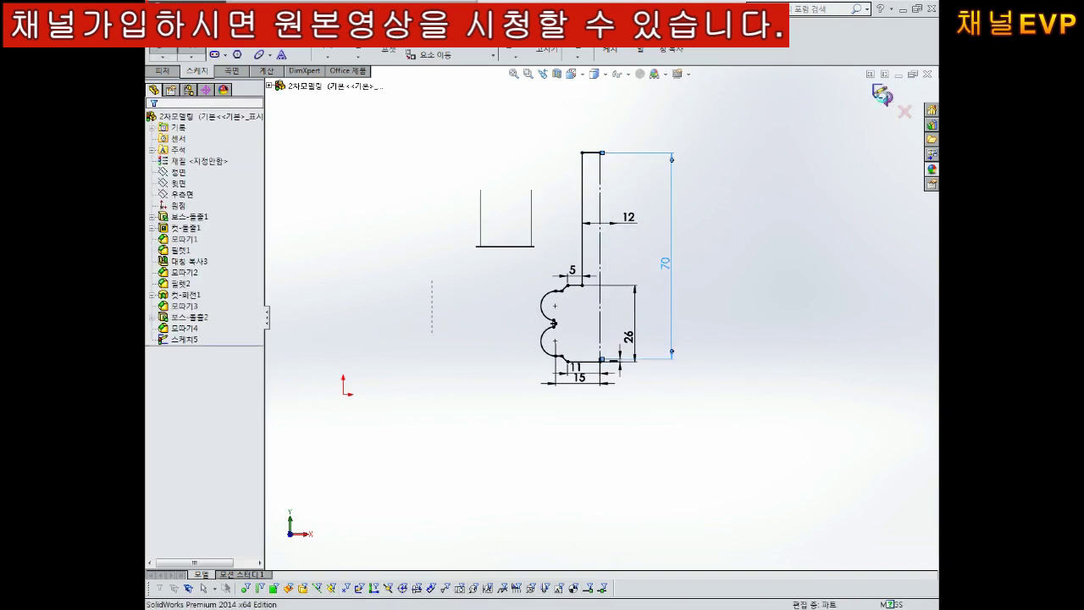
# Step: Revolve the profile a full 360° into a solid, letting SolidWorks close the sketch
pyautogui.click(162, 71)
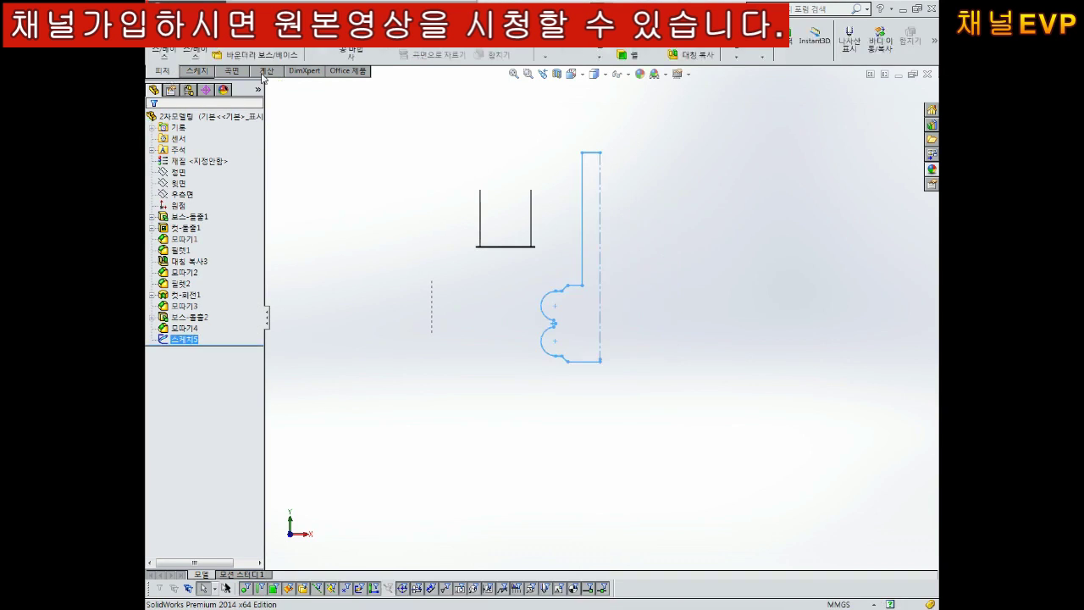
pyautogui.click(202, 52)
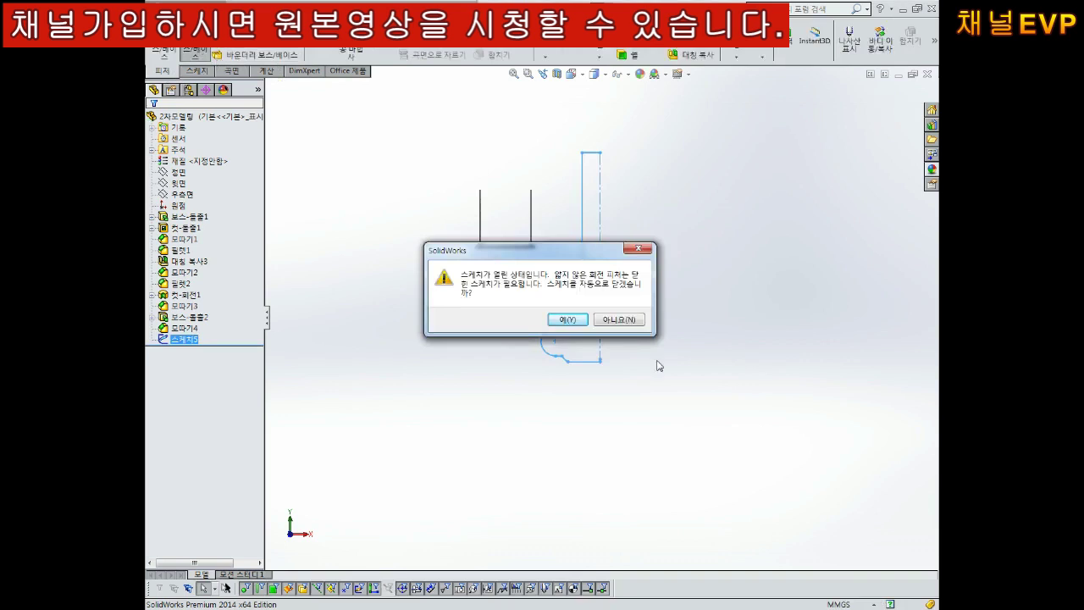
pyautogui.click(574, 322)
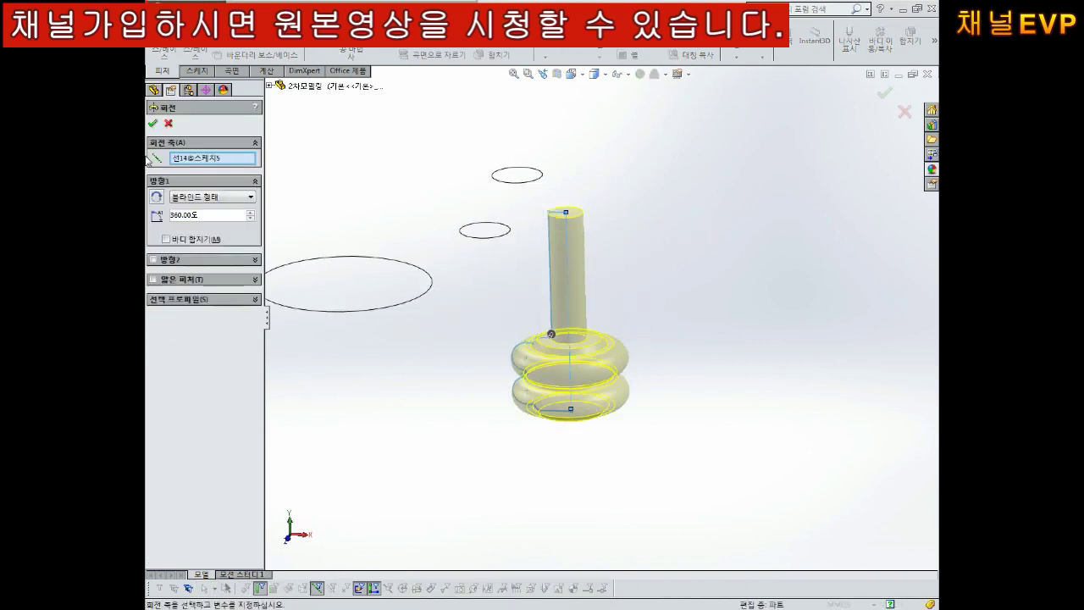
pyautogui.click(153, 125)
pyautogui.scroll(-4, 614, 280)
pyautogui.scroll(4, 607, 321)
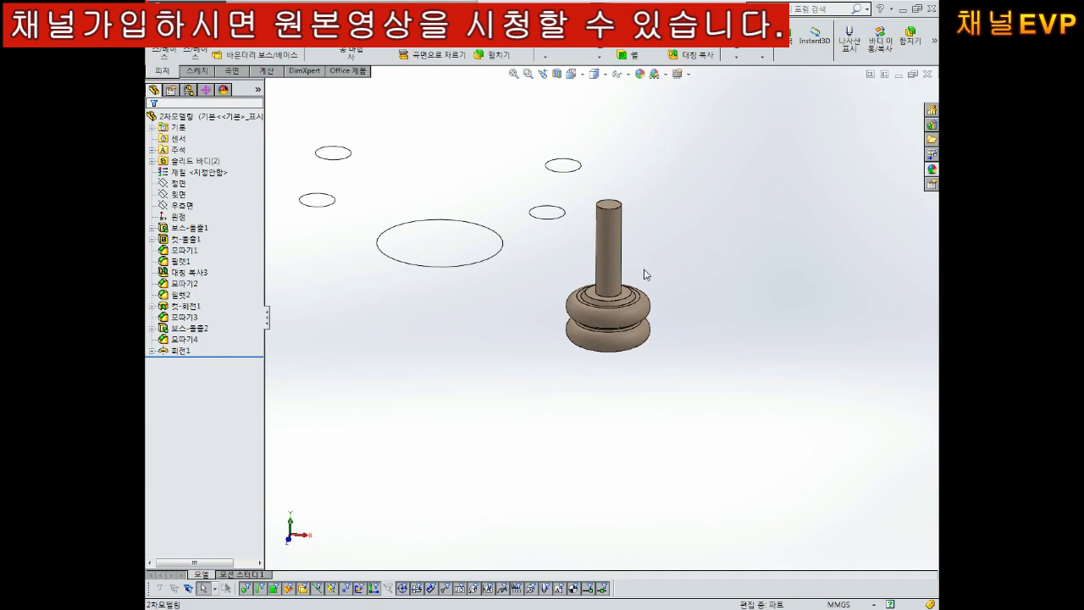
# Step: Orbit to inspect the revolved part, then open the New document dialog with Alt+F, N
pyautogui.scroll(-4, 644, 268)
pyautogui.moveTo(627, 332)
pyautogui.mouseDown(button='middle')
pyautogui.moveTo(628, 295)
pyautogui.moveTo(641, 392)
pyautogui.moveTo(622, 285)
pyautogui.moveTo(647, 273)
pyautogui.moveTo(759, 316)
pyautogui.moveTo(622, 398)
pyautogui.moveTo(607, 323)
pyautogui.moveTo(564, 302)
pyautogui.mouseUp(button='middle')
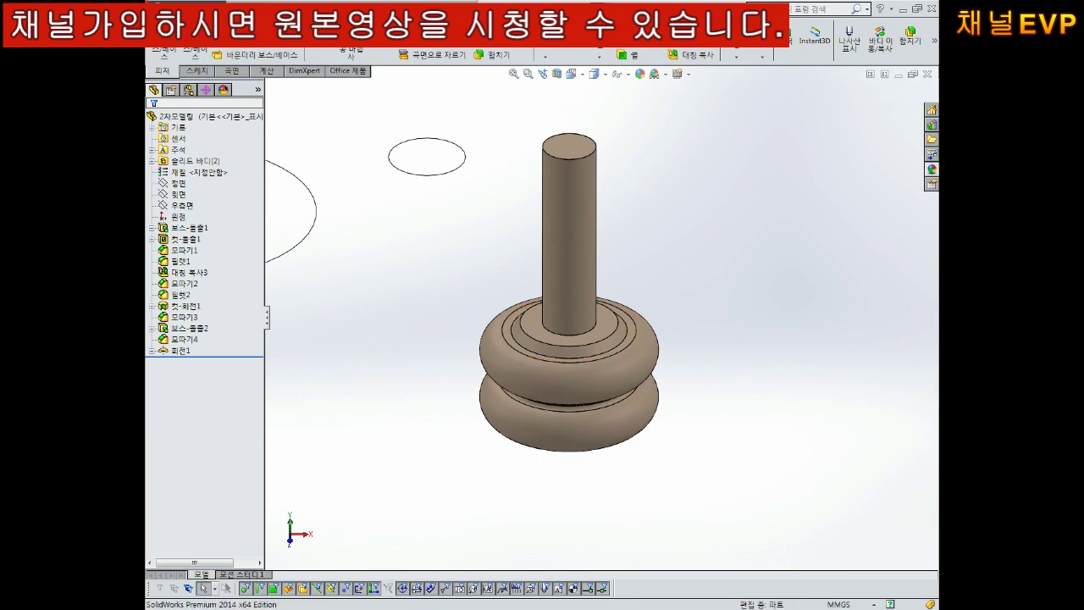
pyautogui.hotkey('alt', 'f')
pyautogui.press('n')
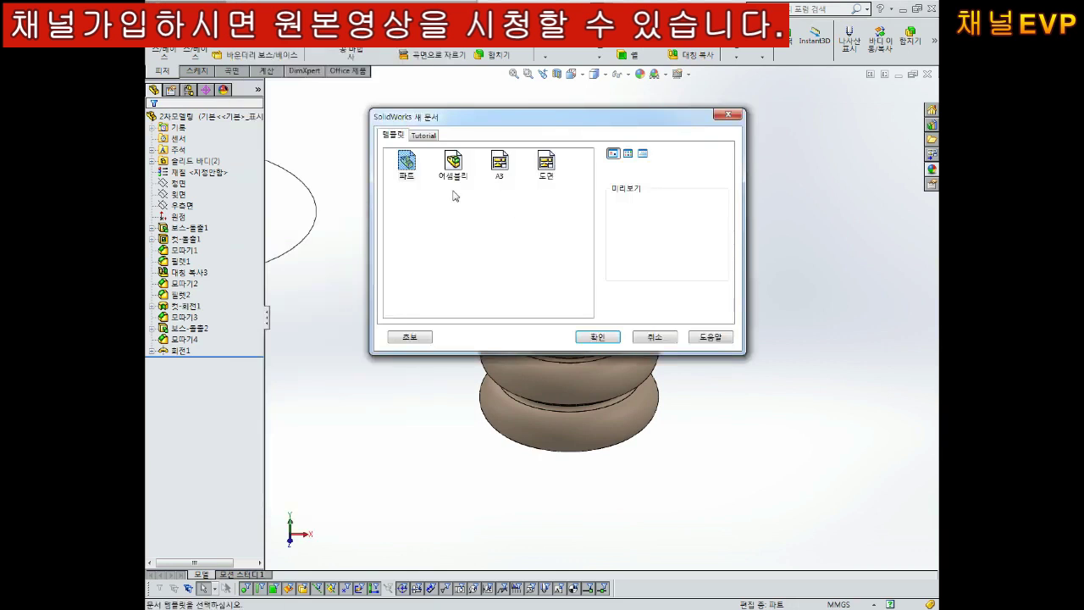
# Step: Create a new part and start a sketch on the Front Plane
pyautogui.click(601, 340)
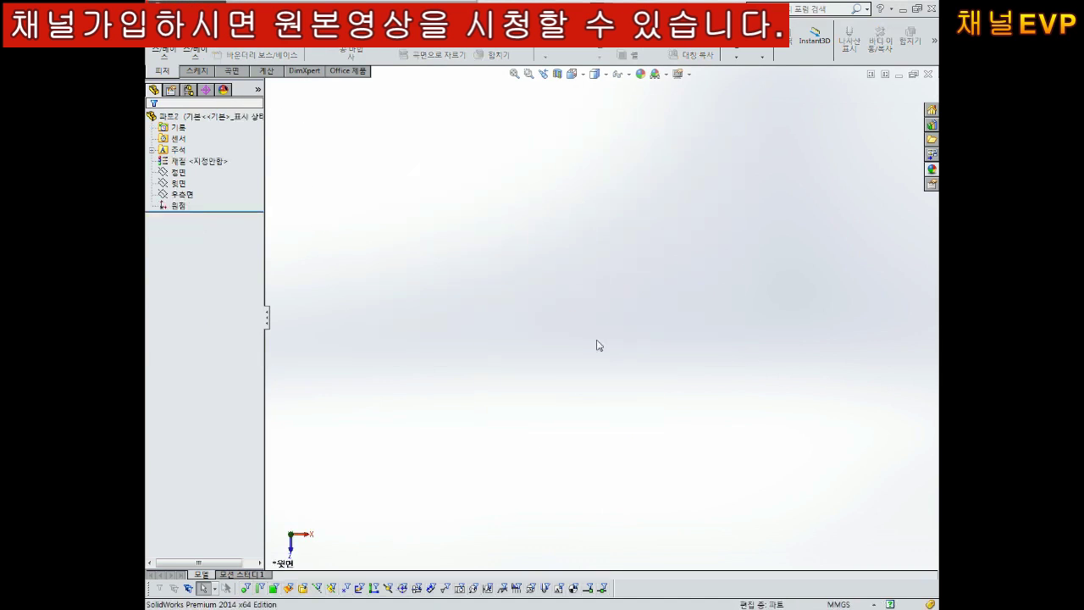
pyautogui.click(178, 172)
pyautogui.click(206, 155)
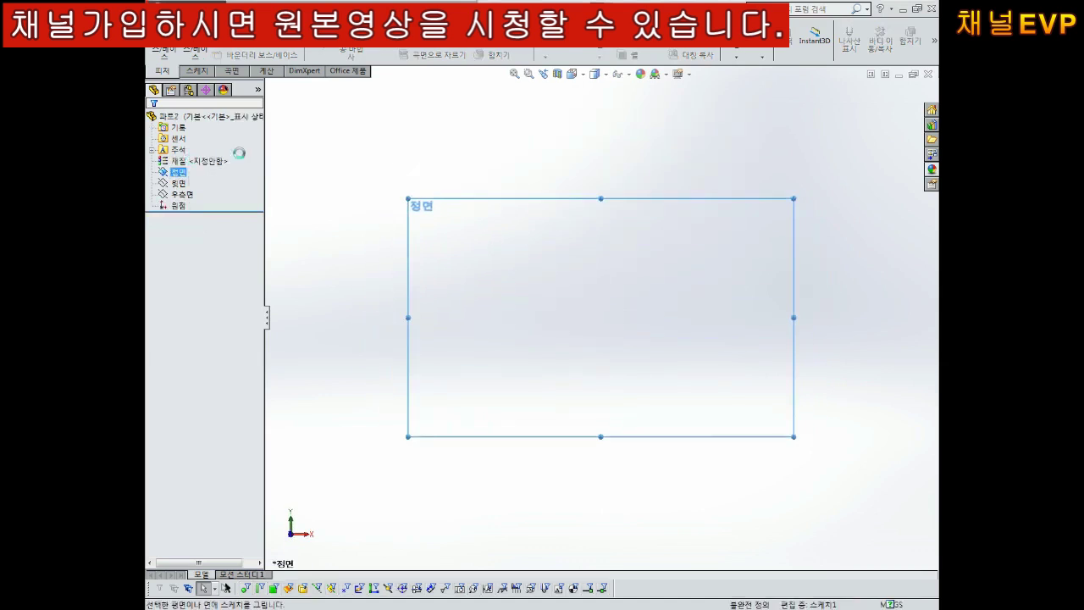
# Step: Draw the closed L-shaped outline with an angled foot, starting and ending at the origin
pyautogui.press('l')
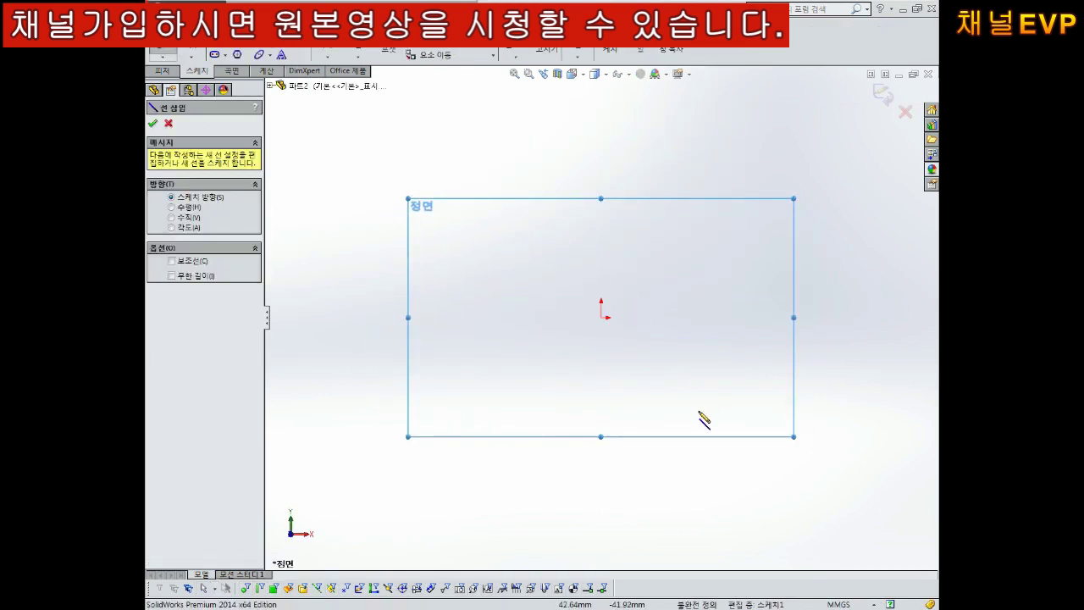
pyautogui.click(607, 317)
pyautogui.click(682, 318)
pyautogui.click(711, 287)
pyautogui.click(675, 252)
pyautogui.click(637, 252)
pyautogui.click(637, 109)
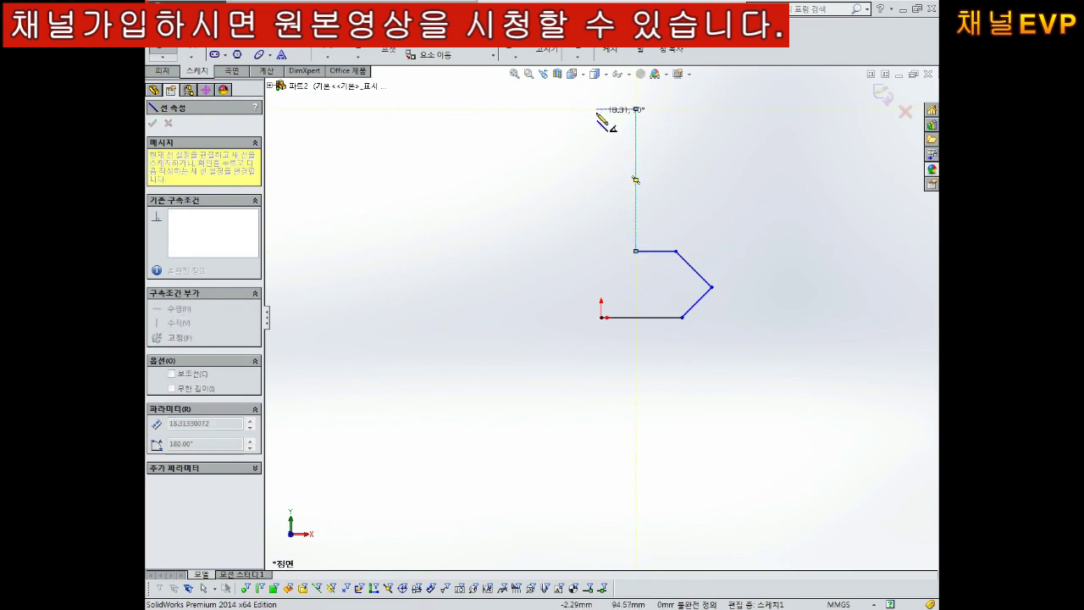
pyautogui.click(601, 108)
pyautogui.click(601, 317)
pyautogui.press('Escape')
# Step: Convert the left vertical edge to a construction centreline and start dimensioning its length
pyautogui.scroll(-3, 627, 280)
pyautogui.scroll(1, 640, 288)
pyautogui.click(569, 254)
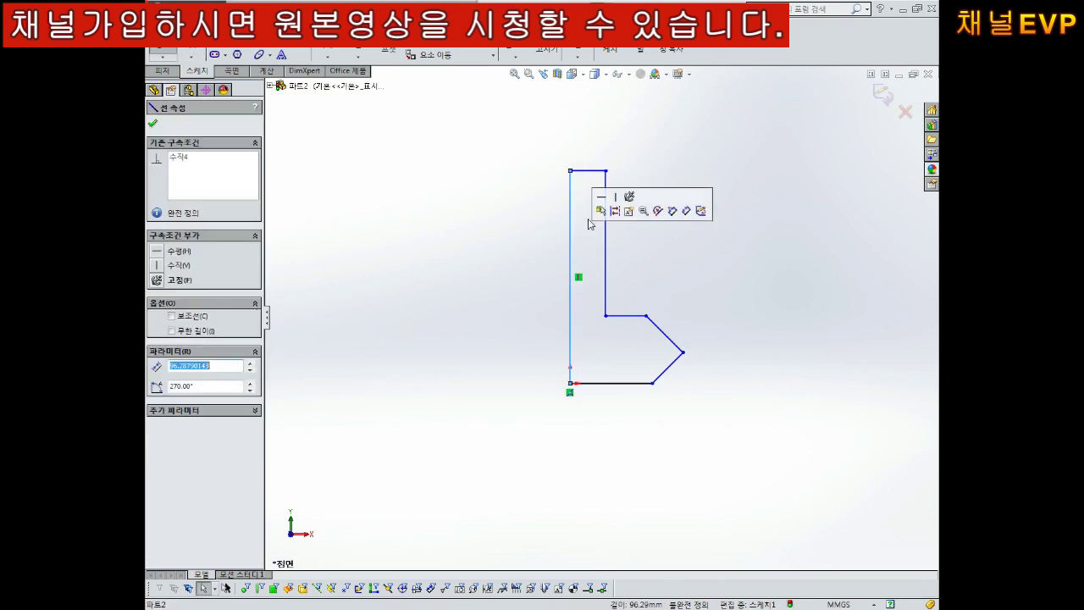
pyautogui.click(627, 207)
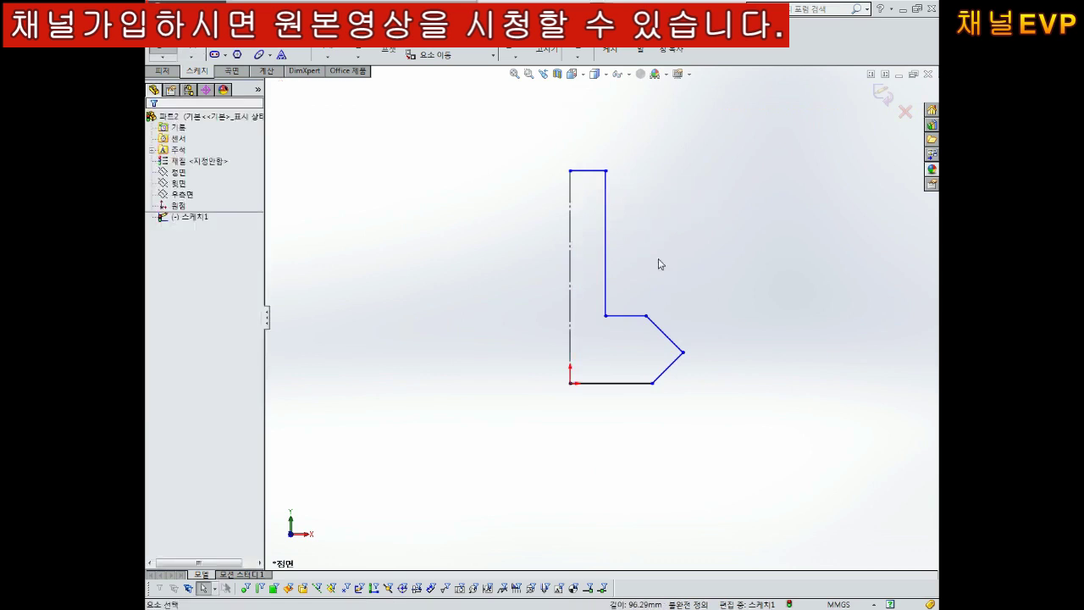
pyautogui.click(570, 250)
pyautogui.click(603, 225)
# Step: Discard the unwanted length dimension and set the shaft width from the centreline to 12
pyautogui.press('Return')
pyautogui.press('Escape')
pyautogui.hotkey('ctrl', 'z')
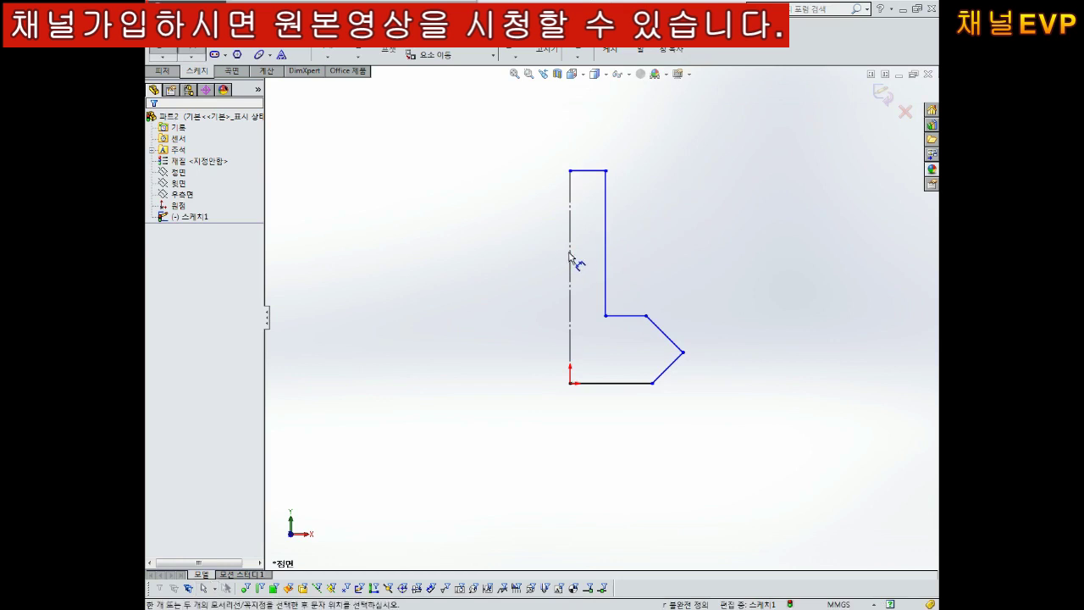
pyautogui.click(570, 249)
pyautogui.click(606, 249)
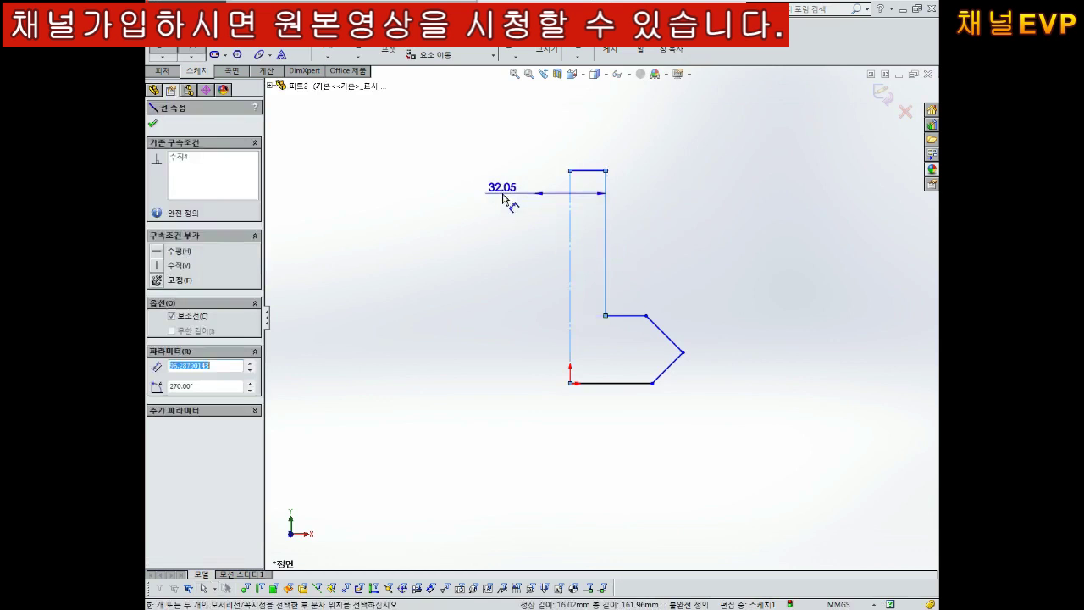
pyautogui.click(508, 136)
pyautogui.write('12')
pyautogui.press('Return')
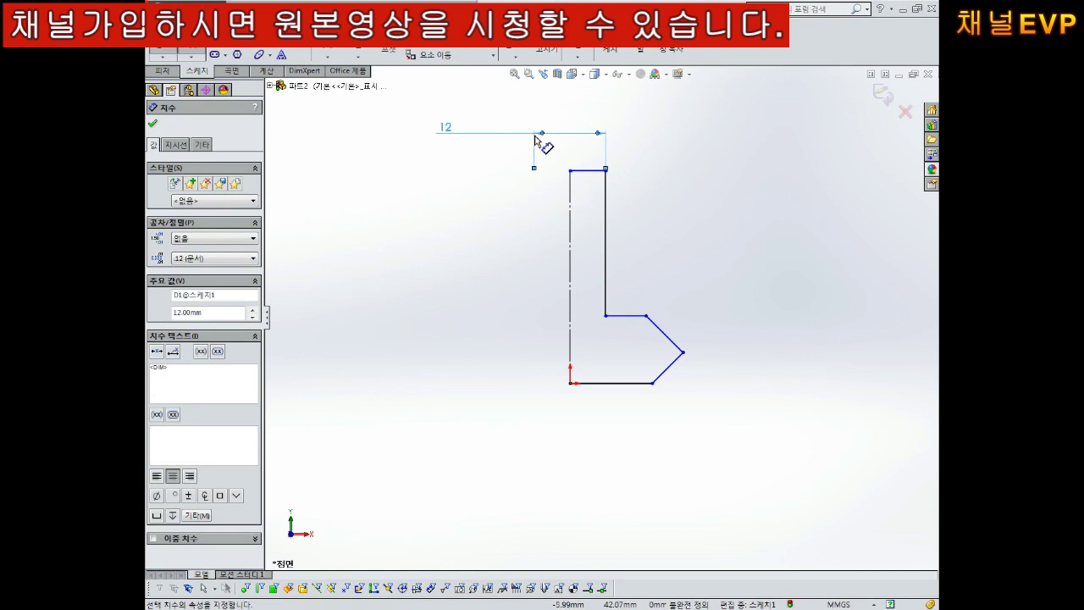
# Step: Dimension the height between the top and bottom edges as 70
pyautogui.click(593, 170)
pyautogui.click(605, 383)
pyautogui.click(473, 273)
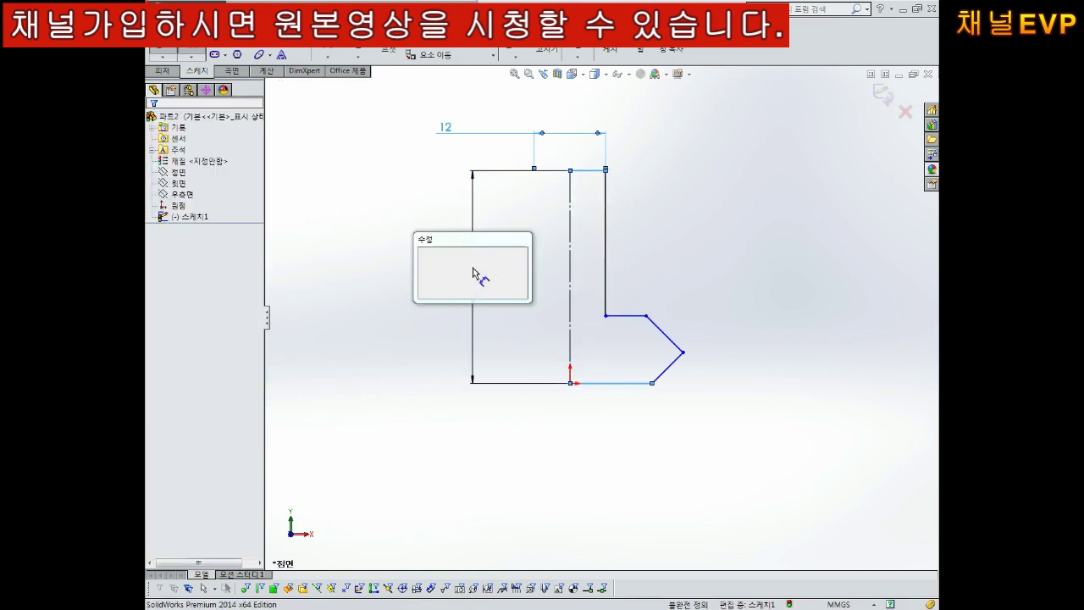
pyautogui.write('70')
pyautogui.press('Return')
# Step: Dimension the bottom edge 12, then select the sloped line's top endpoint
pyautogui.scroll(-2, 637, 338)
pyautogui.click(578, 368)
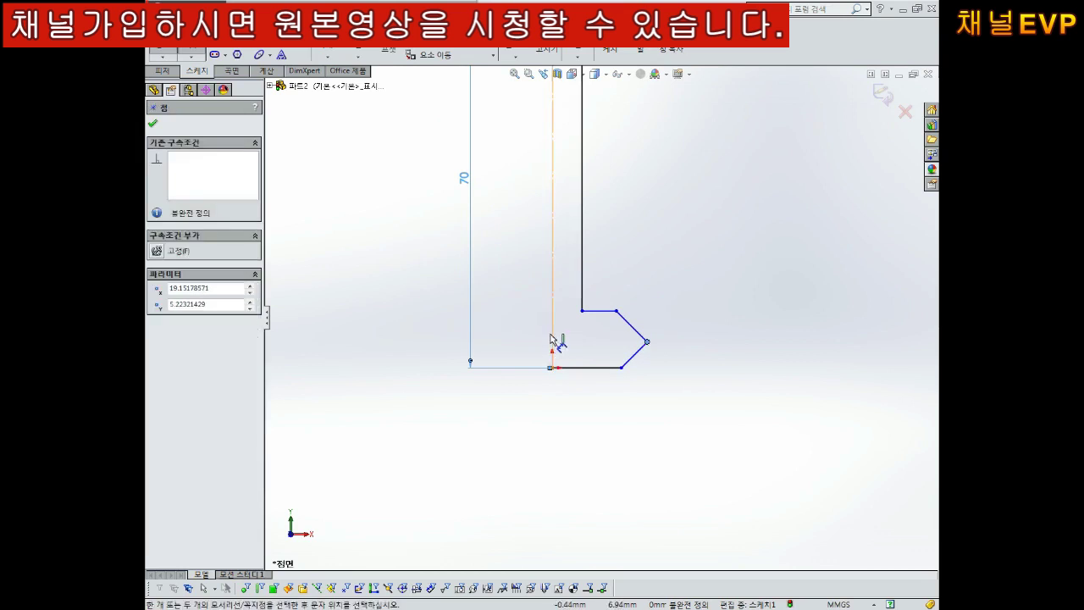
pyautogui.click(582, 416)
pyautogui.write('12')
pyautogui.press('Return')
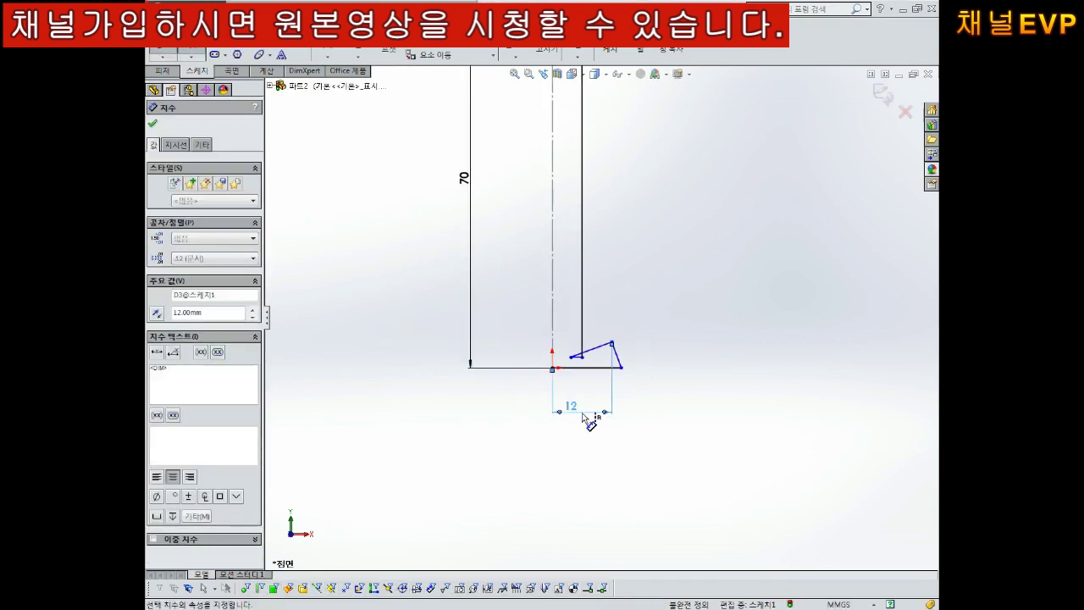
pyautogui.scroll(3, 604, 318)
pyautogui.scroll(-2, 604, 317)
pyautogui.scroll(-2, 601, 343)
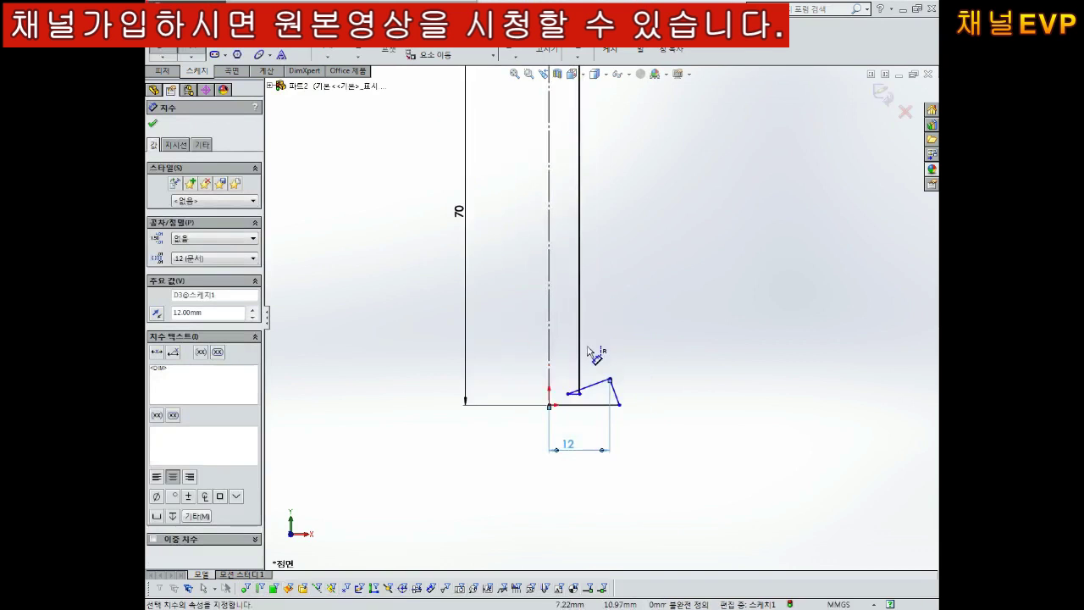
pyautogui.press('Escape')
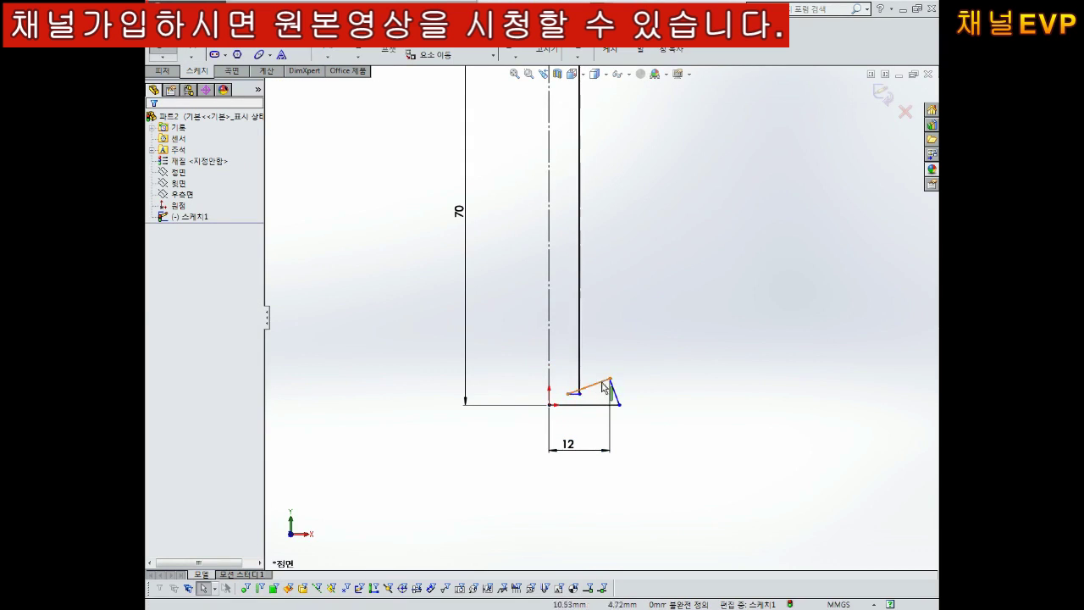
pyautogui.click(610, 379)
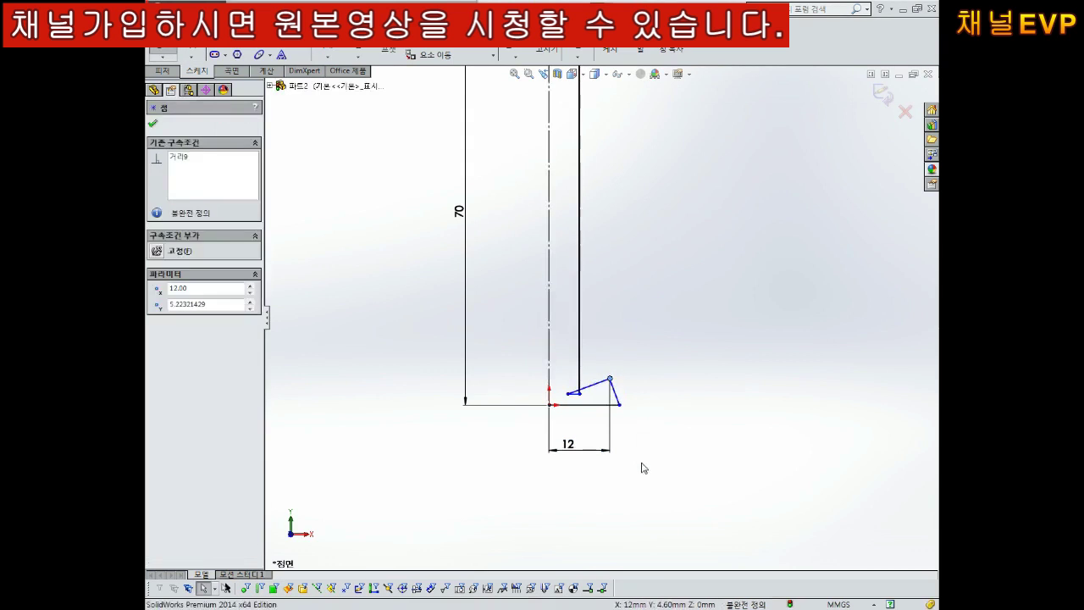